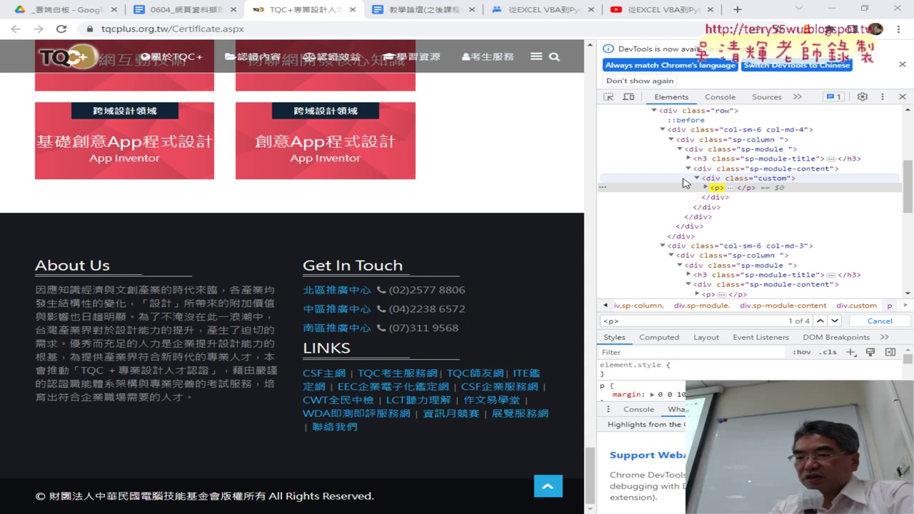
- Expand the <p> node under div.custom to show the About Us text, then select the class value 'custom'
{"action": "left_click", "coordinate": [706, 188]}
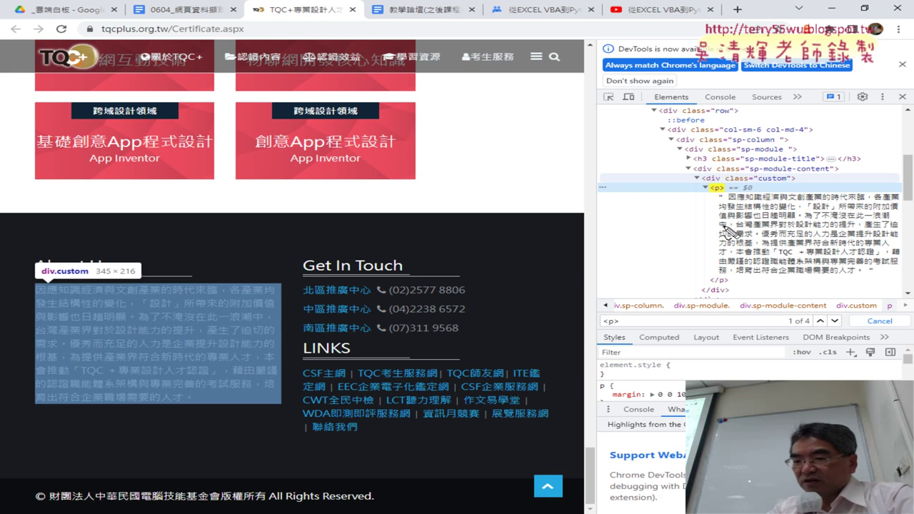
{"action": "left_click_drag", "start_coordinate": [723, 199], "coordinate": [728, 198]}
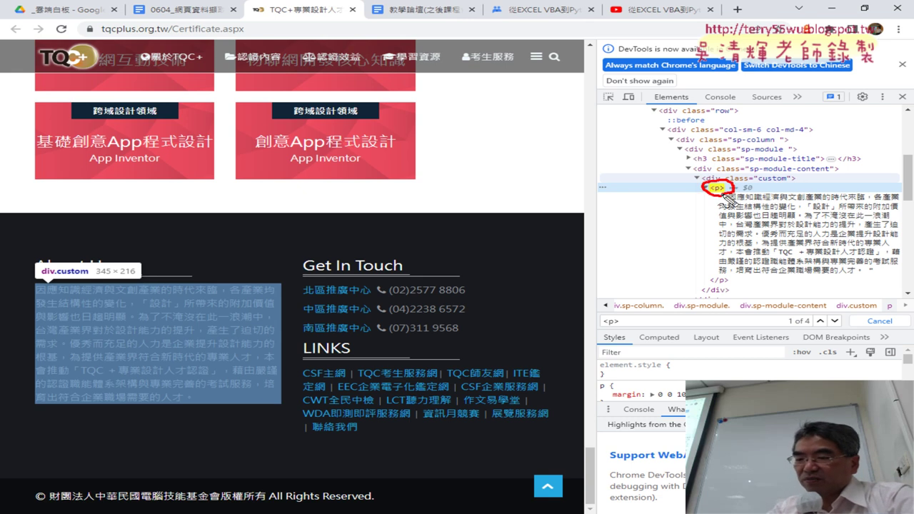
{"action": "mouse_move", "coordinate": [785, 184]}
{"action": "left_mouse_down"}
{"action": "mouse_move", "coordinate": [770, 175]}
{"action": "mouse_move", "coordinate": [789, 173]}
{"action": "left_mouse_up"}
{"action": "mouse_move", "coordinate": [627, 216]}
{"action": "left_mouse_down"}
{"action": "mouse_move", "coordinate": [668, 183]}
{"action": "mouse_move", "coordinate": [699, 175]}
{"action": "left_mouse_up"}
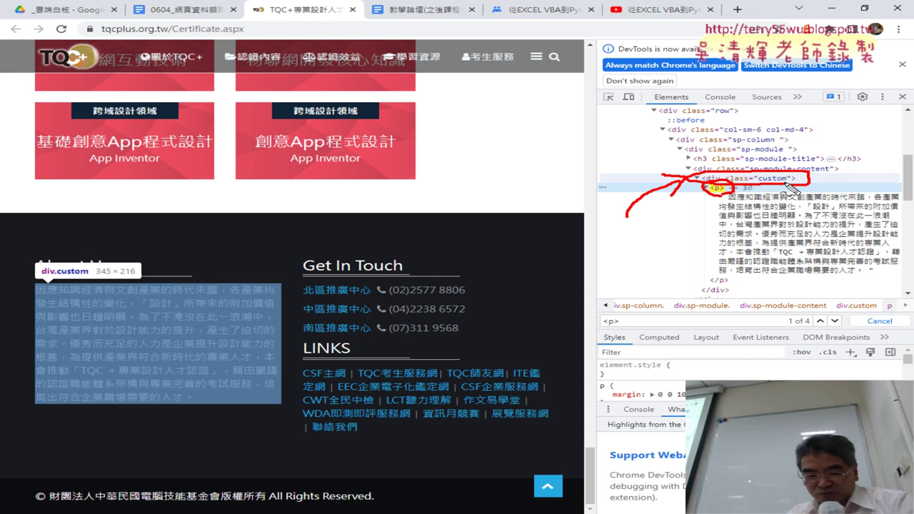
{"action": "key", "text": "Escape"}
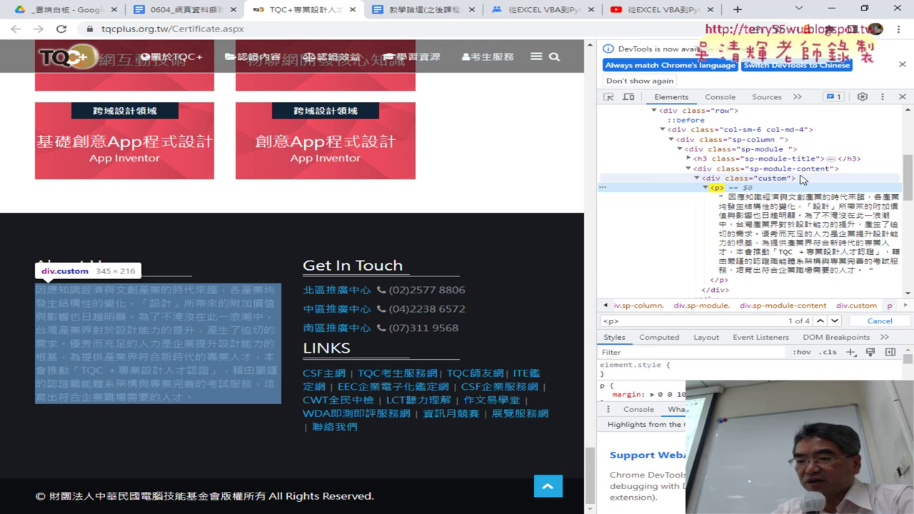
{"action": "double_click", "coordinate": [775, 178]}
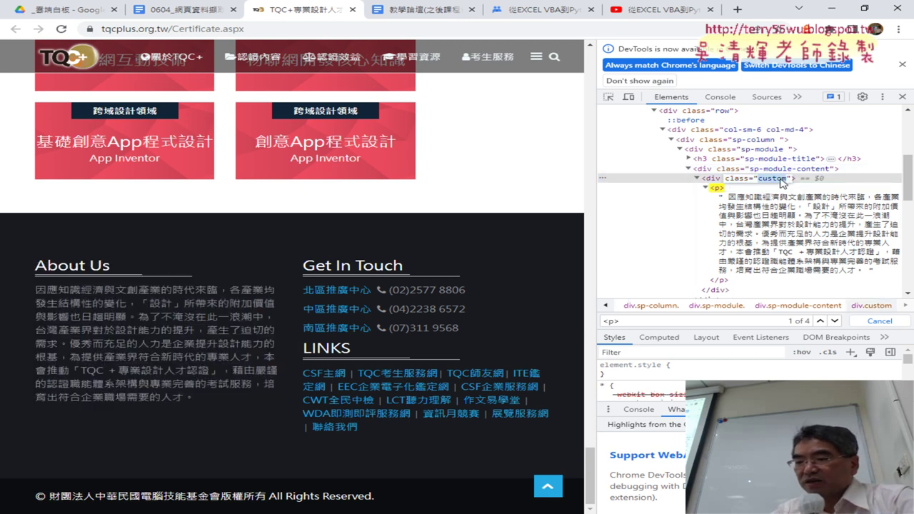
- Copy the class name 'custom' and search the Elements markup for it
{"action": "right_click", "coordinate": [775, 182]}
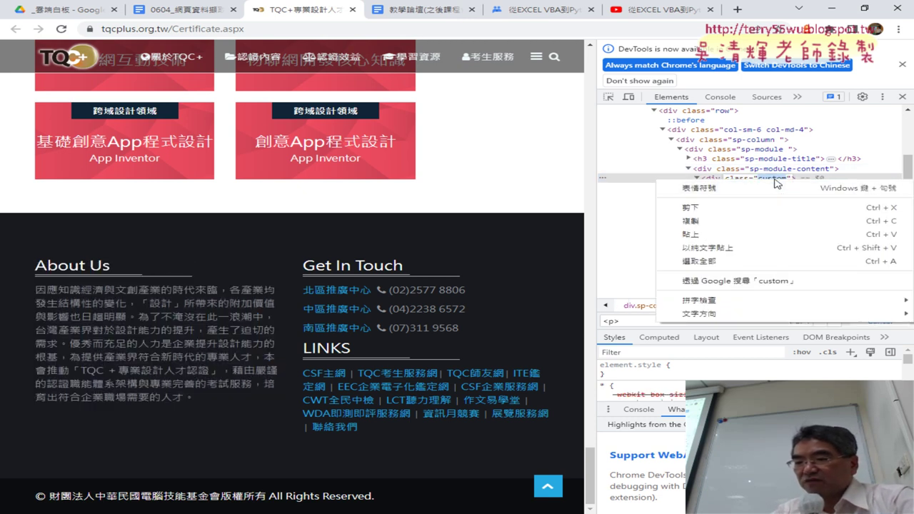
{"action": "left_click", "coordinate": [747, 223]}
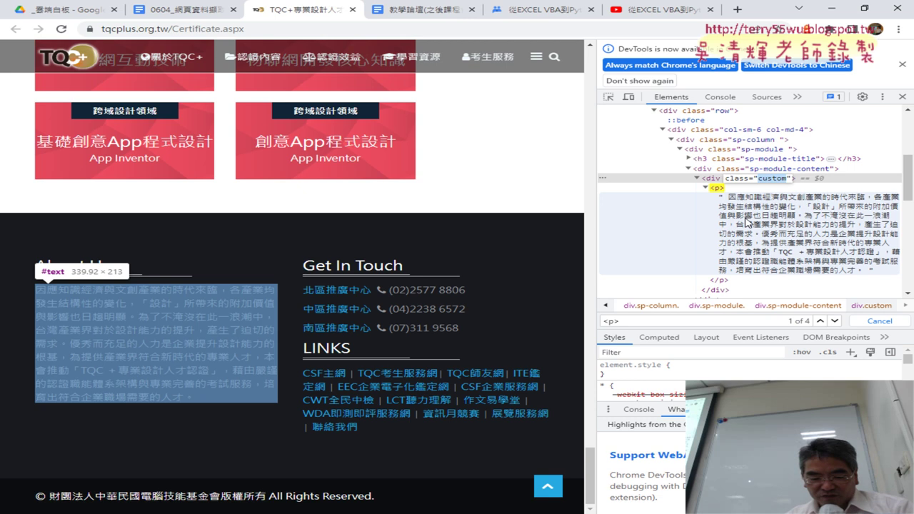
{"action": "key", "text": "ctrl+f"}
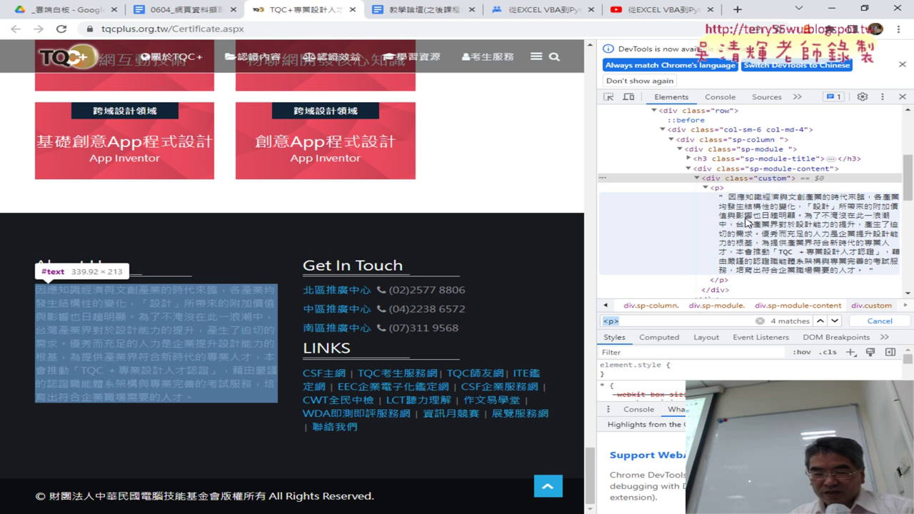
{"action": "type", "text": "custom"}
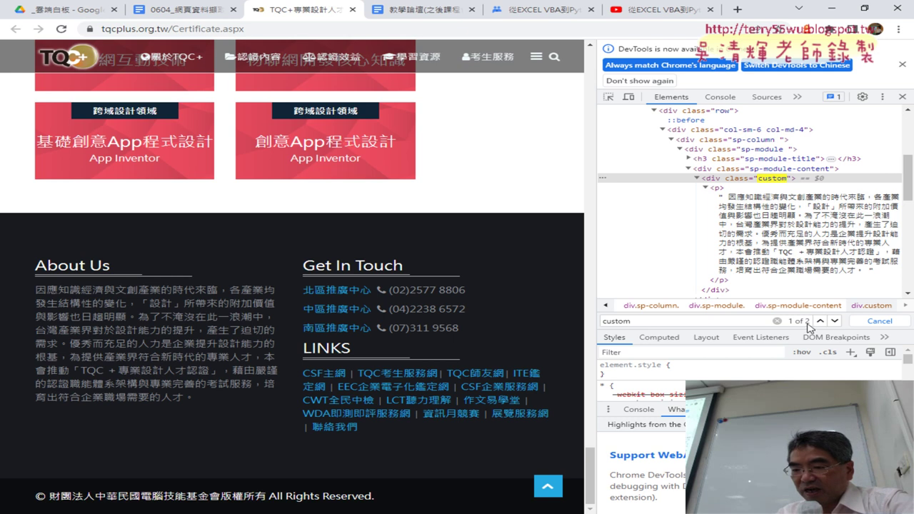
- Step between the two 'custom' matches, ending on the About Us div
{"action": "left_click", "coordinate": [834, 321]}
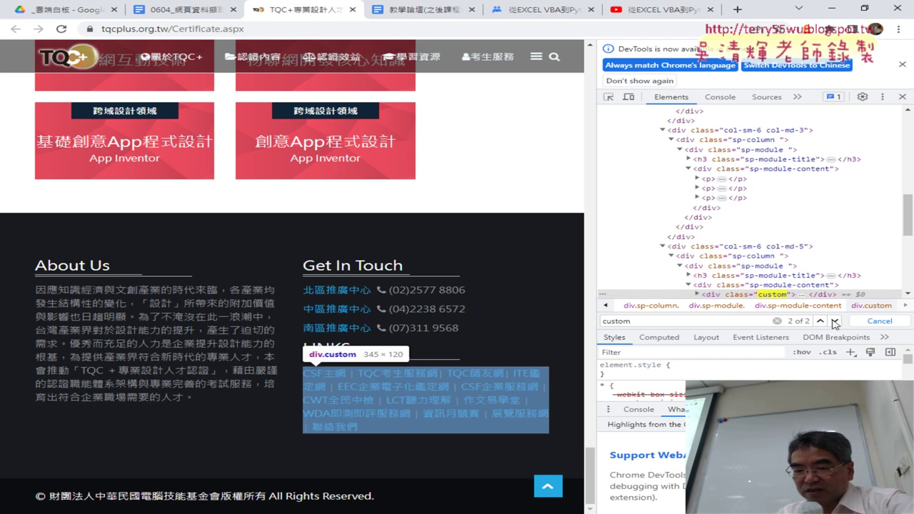
{"action": "left_click", "coordinate": [830, 322]}
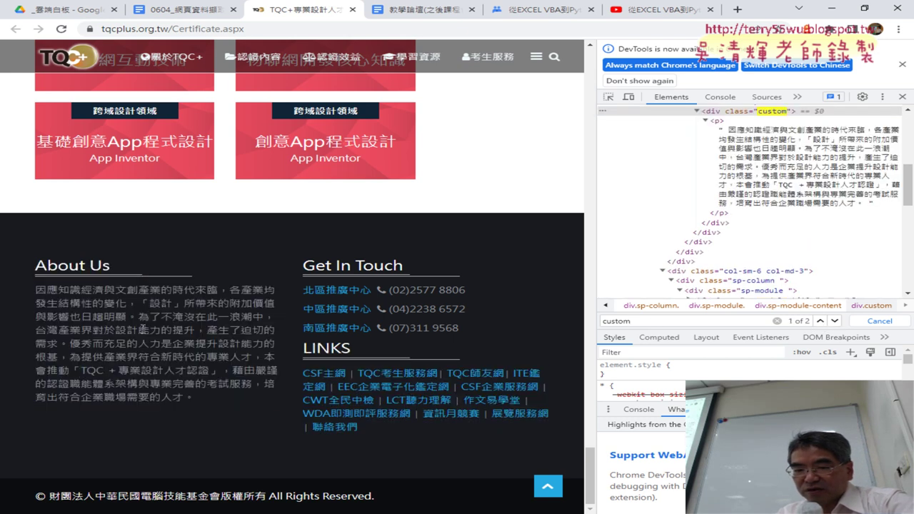
{"action": "left_click", "coordinate": [834, 322]}
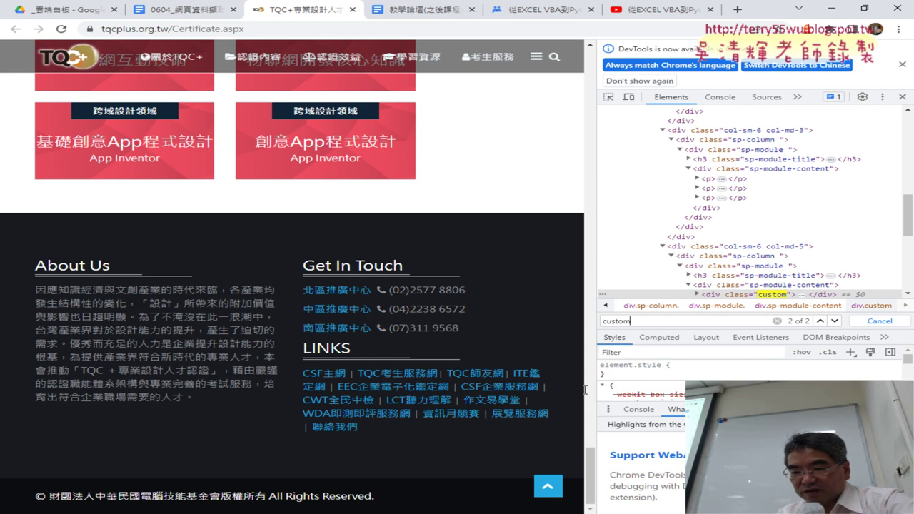
{"action": "left_click", "coordinate": [821, 322]}
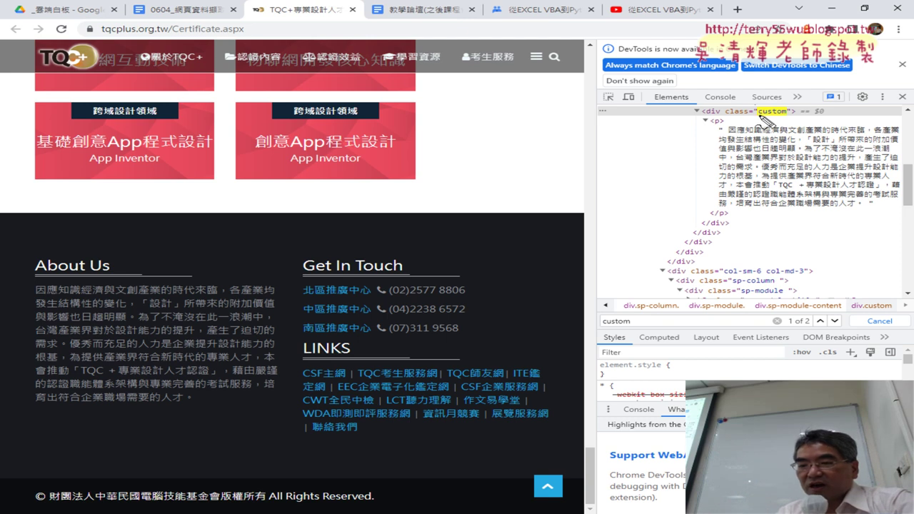
- Mark the custom div and About Us paragraph in red, clear the marks, and minimize Chrome
{"action": "left_click_drag", "start_coordinate": [759, 118], "coordinate": [801, 119]}
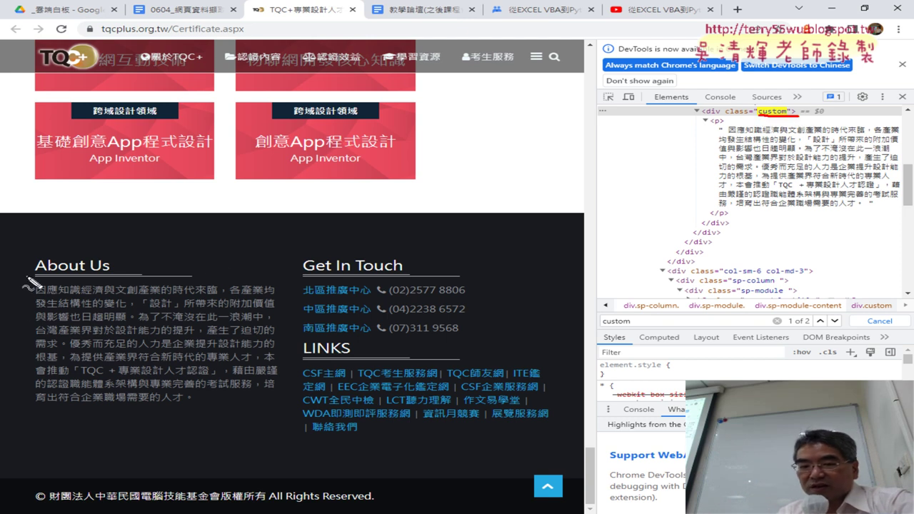
{"action": "left_click_drag", "start_coordinate": [28, 279], "coordinate": [25, 406]}
{"action": "mouse_move", "coordinate": [50, 282]}
{"action": "left_mouse_down"}
{"action": "mouse_move", "coordinate": [7, 418]}
{"action": "mouse_move", "coordinate": [270, 368]}
{"action": "mouse_move", "coordinate": [44, 402]}
{"action": "left_mouse_up"}
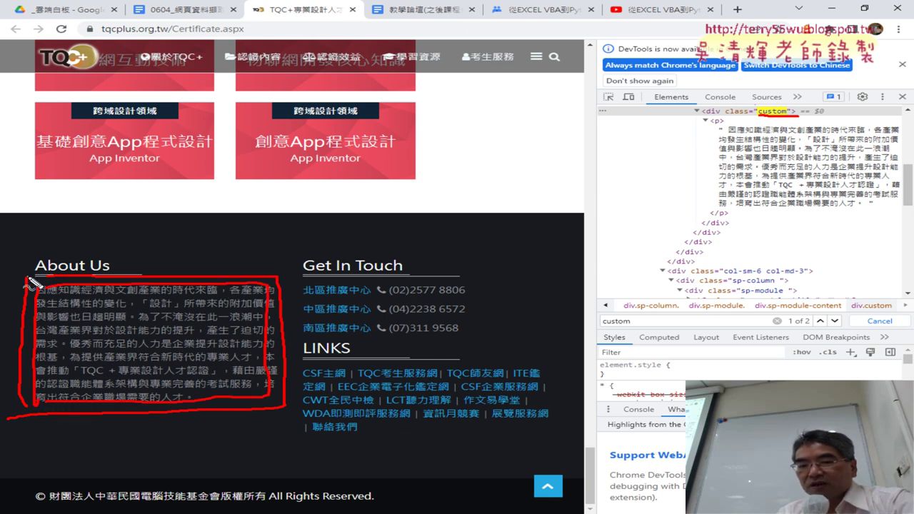
{"action": "left_click_drag", "start_coordinate": [20, 250], "coordinate": [75, 296]}
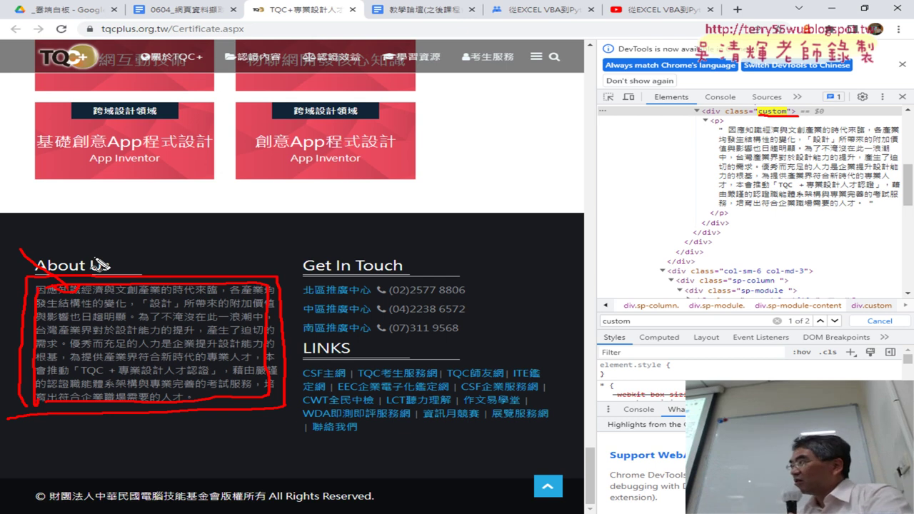
{"action": "key", "text": "Escape"}
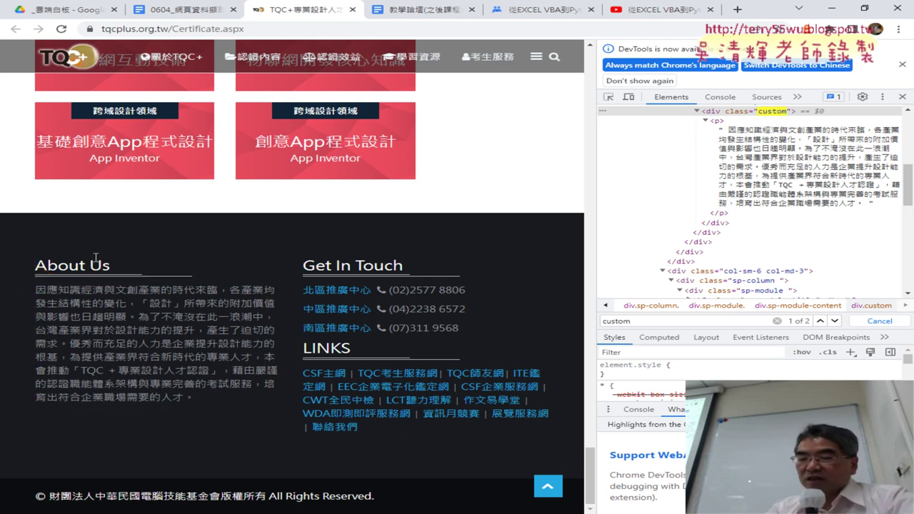
{"action": "left_click", "coordinate": [830, 6]}
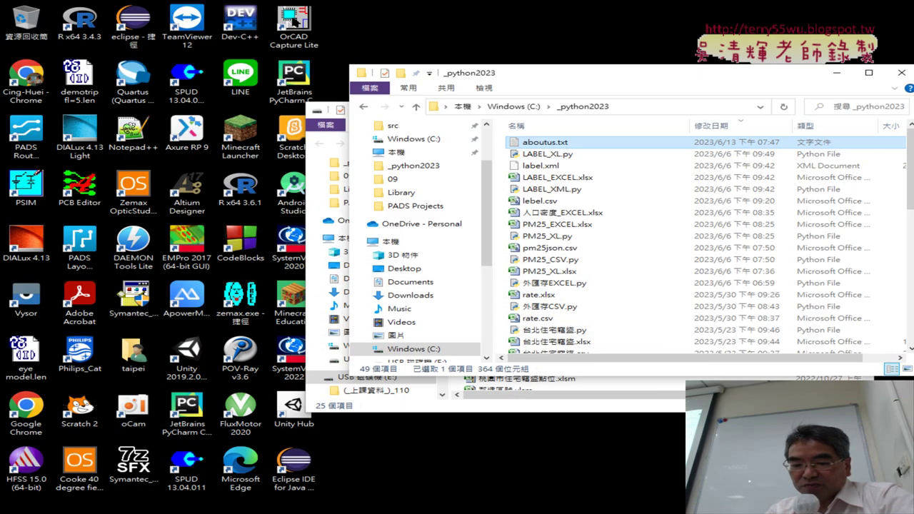
- In the 0604_網頁資料擷取 notes, select sp.find("div","custom").text.strip() on method two's print line
{"action": "key", "text": "alt+Tab"}
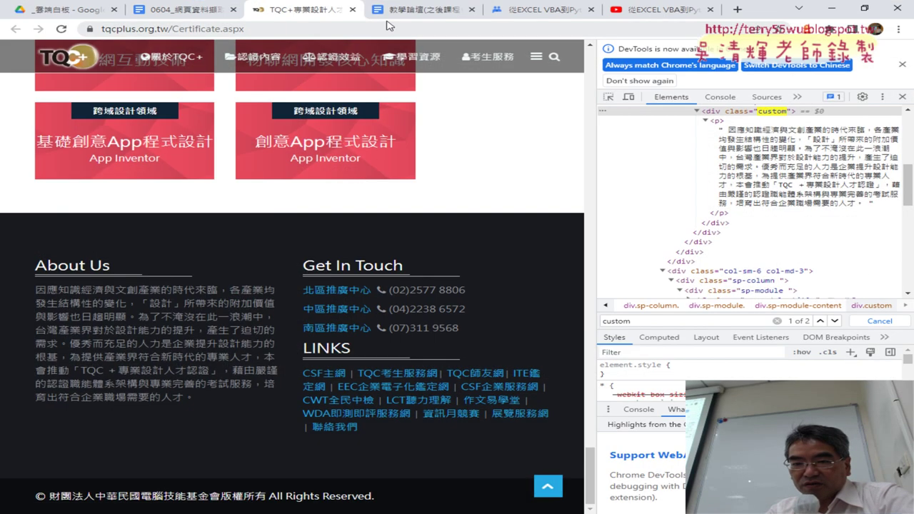
{"action": "left_click", "coordinate": [167, 10]}
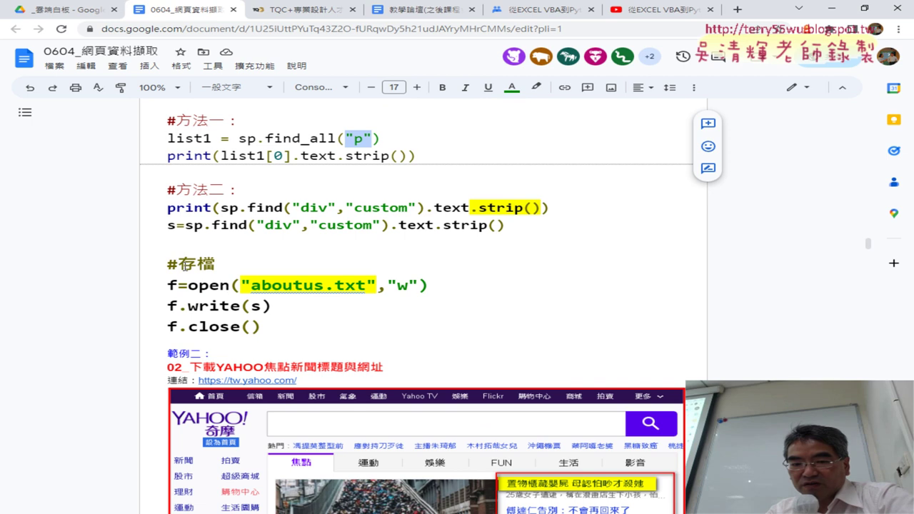
{"action": "scroll", "coordinate": [257, 256], "scroll_direction": "up", "scroll_amount": 1}
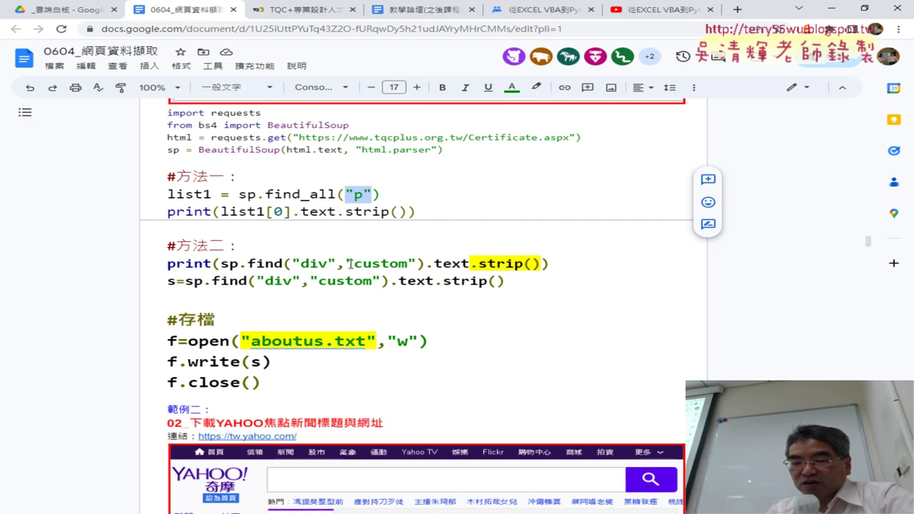
{"action": "left_click_drag", "start_coordinate": [247, 263], "coordinate": [285, 264]}
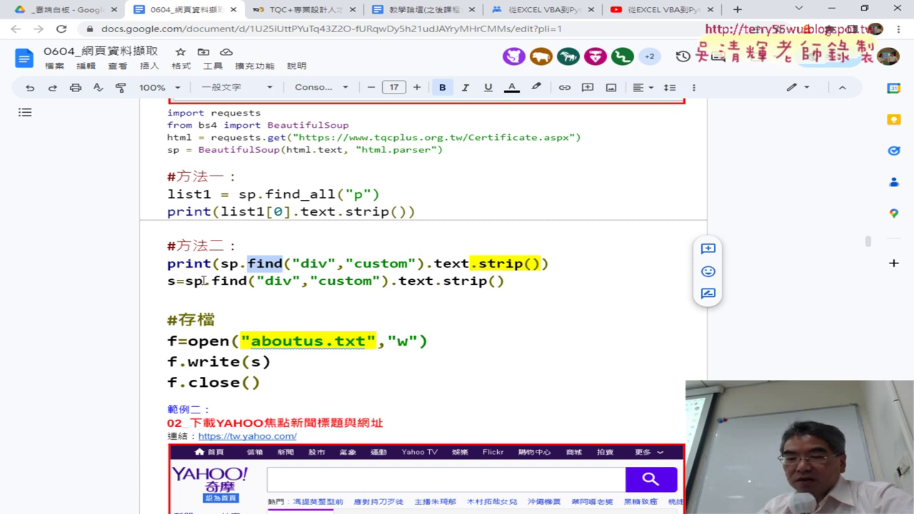
{"action": "left_click", "coordinate": [161, 270]}
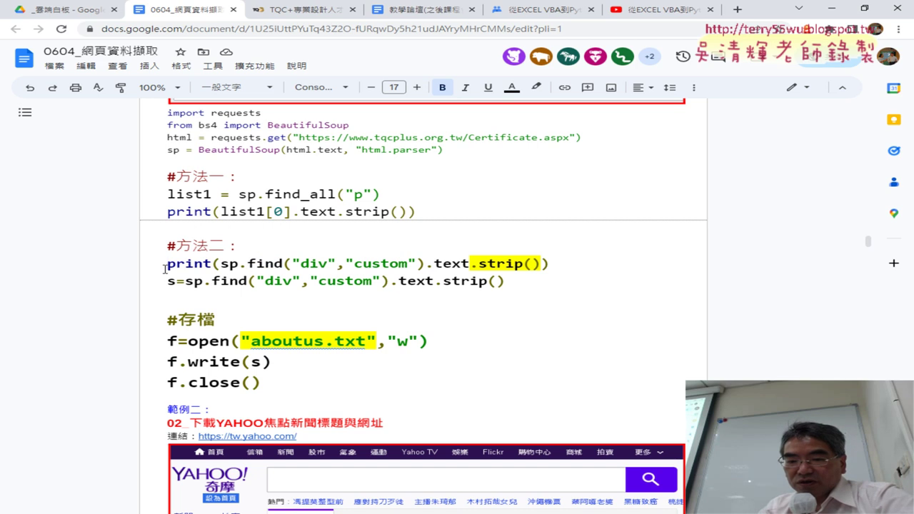
{"action": "left_click_drag", "start_coordinate": [220, 264], "coordinate": [544, 263]}
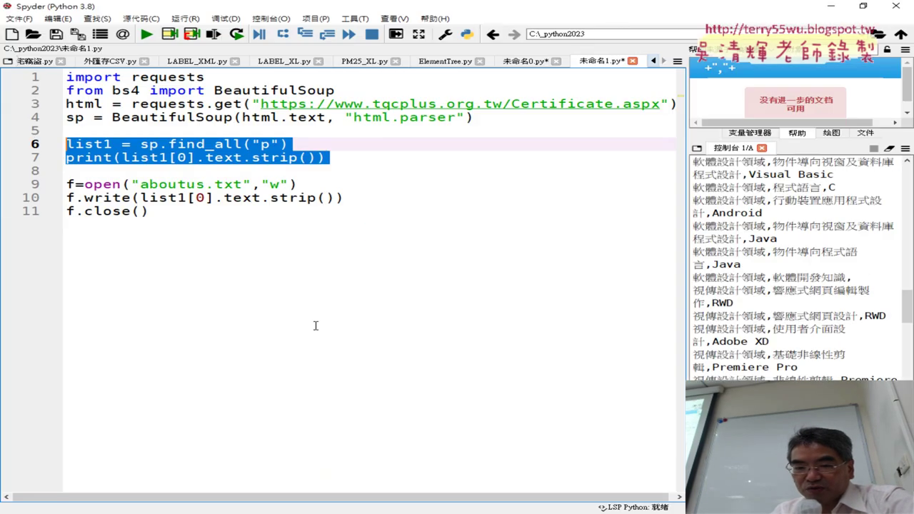
- Change the line 6 call arguments to "div" and the class name "custom" copied from DevTools
{"action": "left_click", "coordinate": [300, 176]}
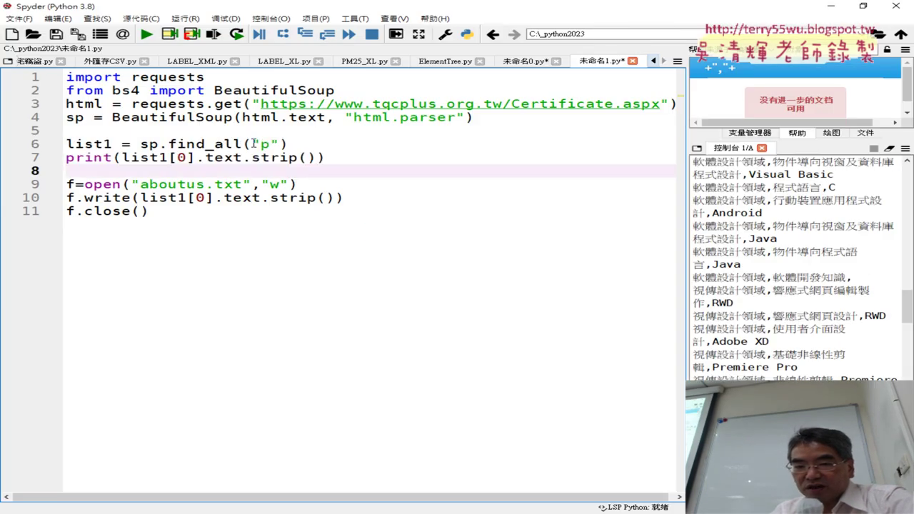
{"action": "left_click_drag", "start_coordinate": [254, 144], "coordinate": [281, 144]}
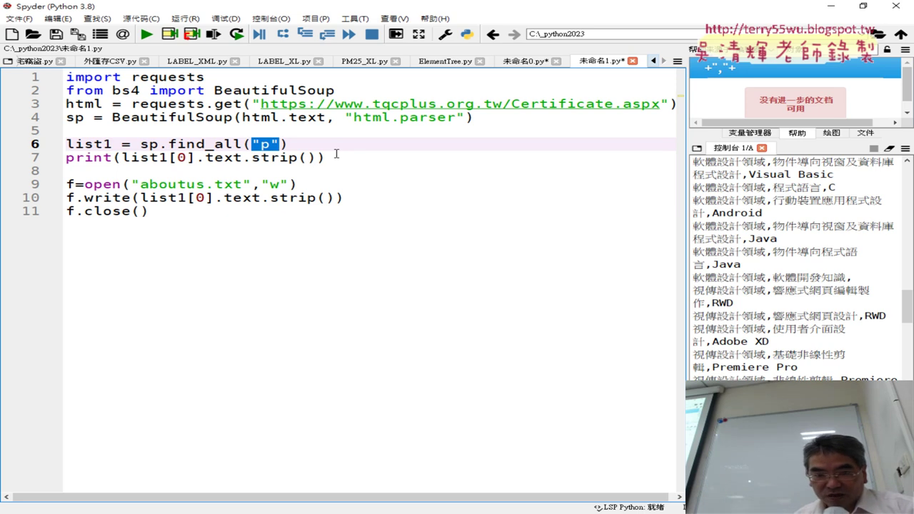
{"action": "type", "text": "\"d"}
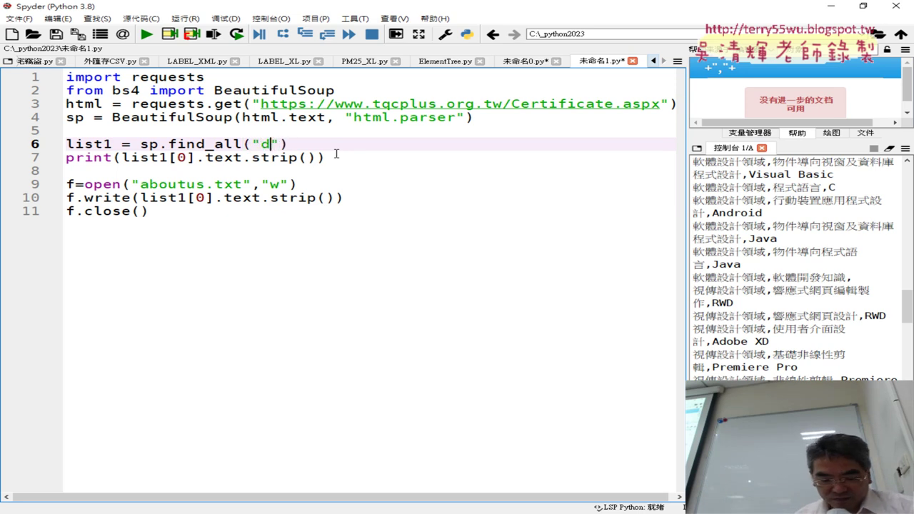
{"action": "type", "text": "iv\",\""}
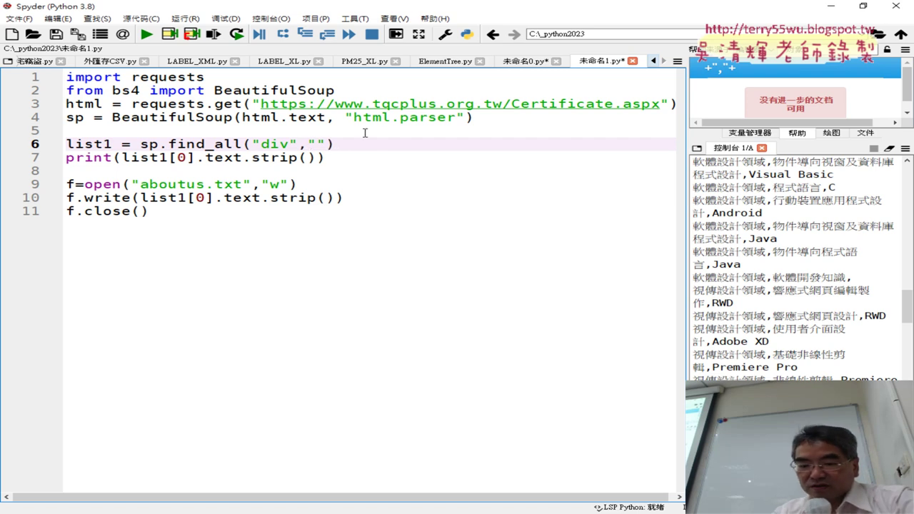
{"action": "key", "text": "alt+Tab"}
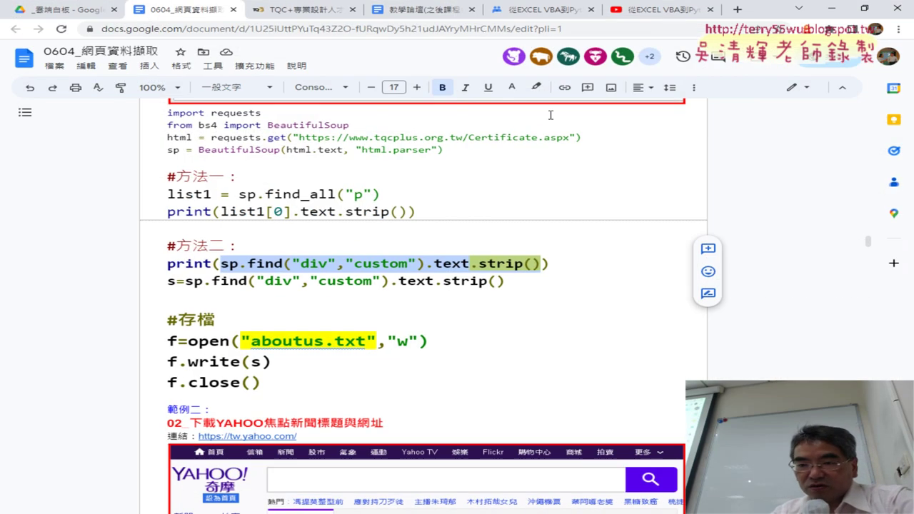
{"action": "left_click", "coordinate": [300, 18]}
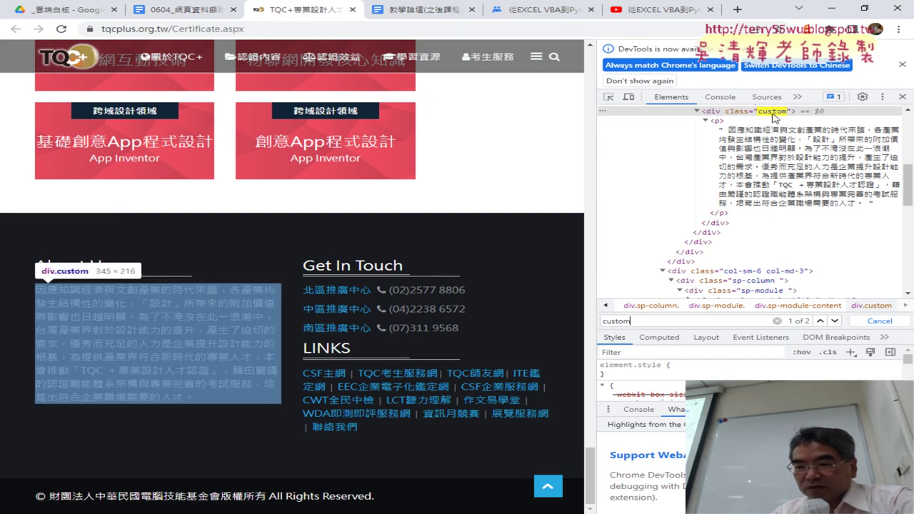
{"action": "right_click", "coordinate": [775, 115]}
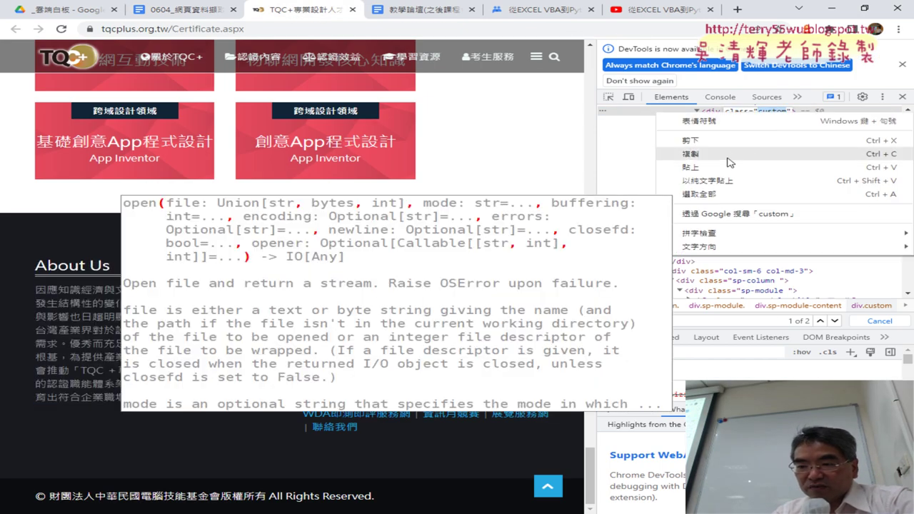
{"action": "left_click", "coordinate": [730, 154]}
{"action": "key", "text": "alt+Tab"}
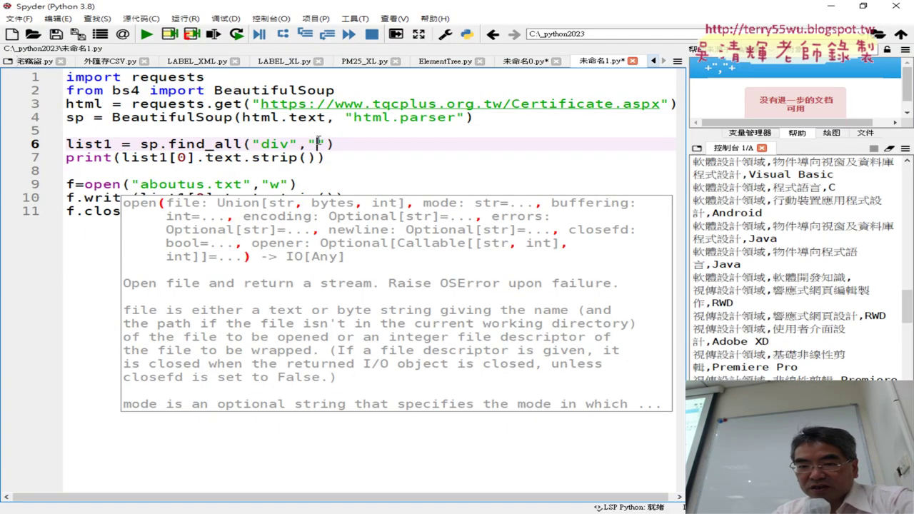
{"action": "right_click", "coordinate": [319, 144]}
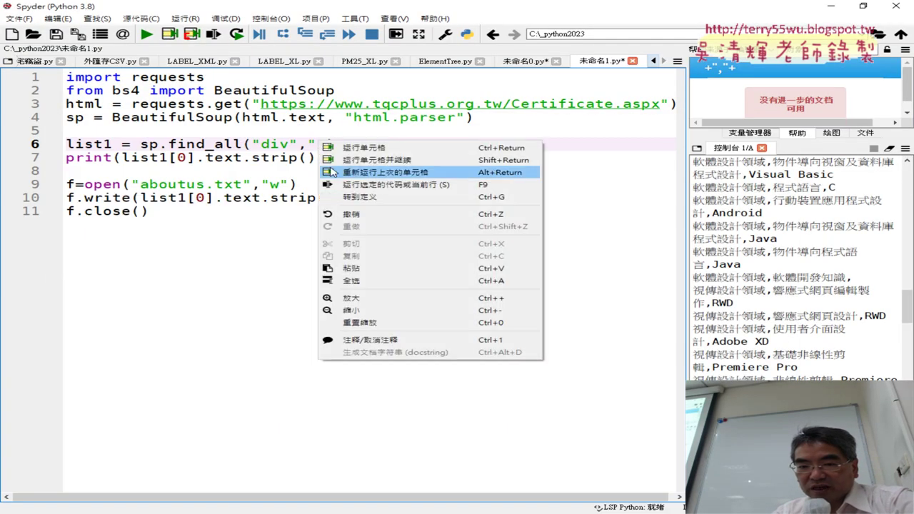
{"action": "left_click", "coordinate": [372, 277]}
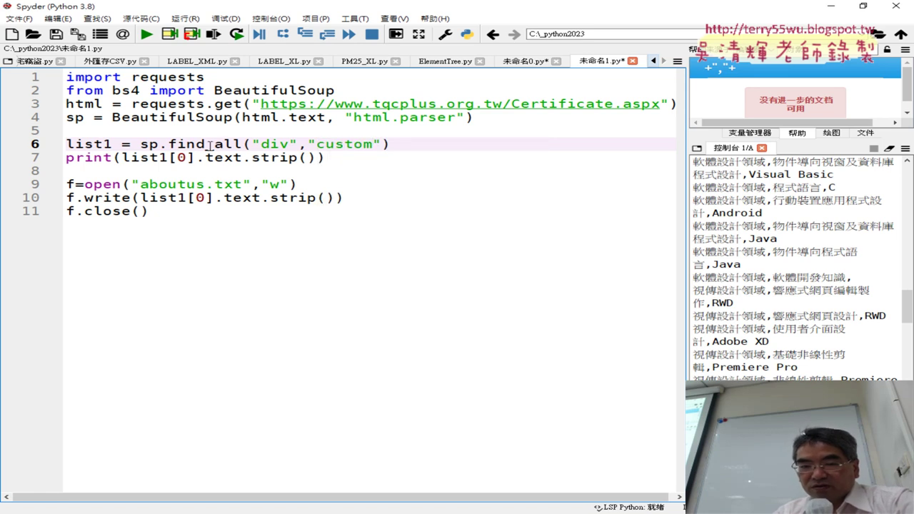
- Change find_all to find and drop the [0] index from the print line
{"action": "left_click_drag", "start_coordinate": [212, 144], "coordinate": [243, 143]}
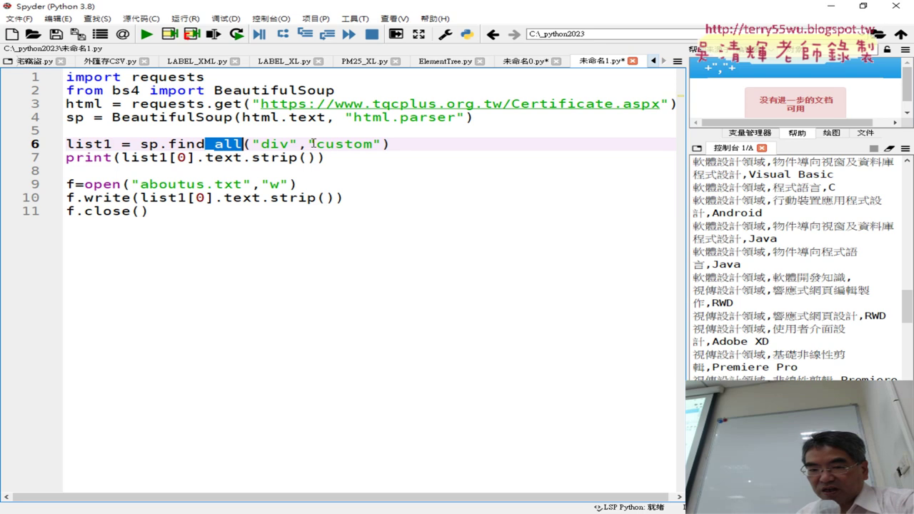
{"action": "key", "text": "Delete"}
{"action": "key", "text": "Down"}
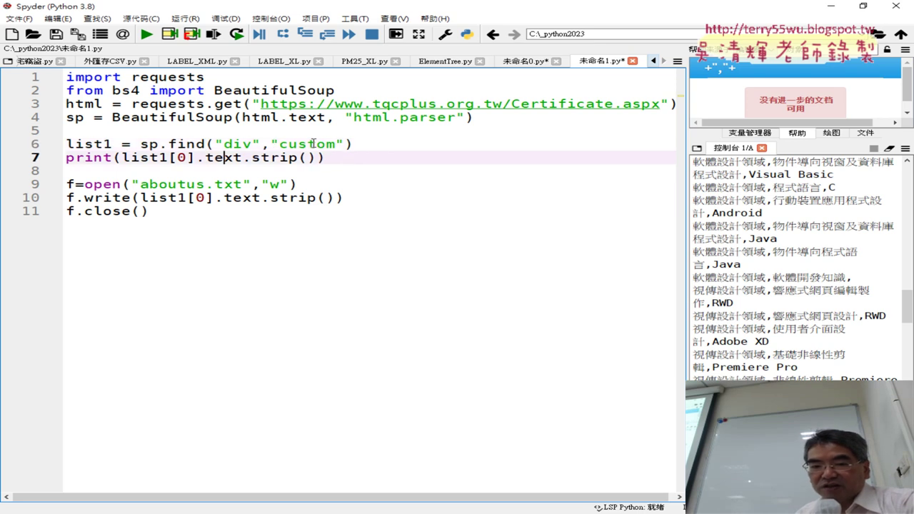
{"action": "key", "text": "Left"}
{"action": "key", "text": "Left"}
{"action": "key", "text": "Left"}
{"action": "key", "text": "Delete"}
{"action": "key", "text": "Delete"}
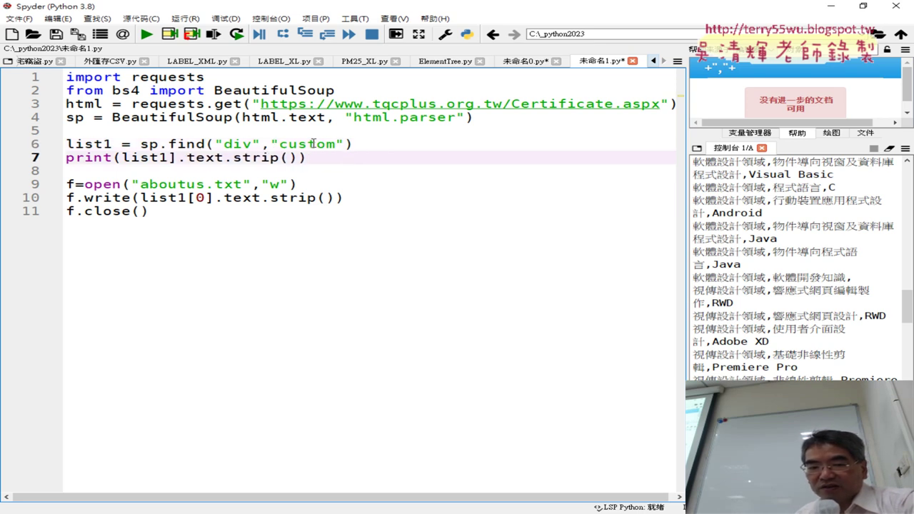
{"action": "key", "text": "Delete"}
{"action": "key", "text": "Up"}
{"action": "key", "text": "Up"}
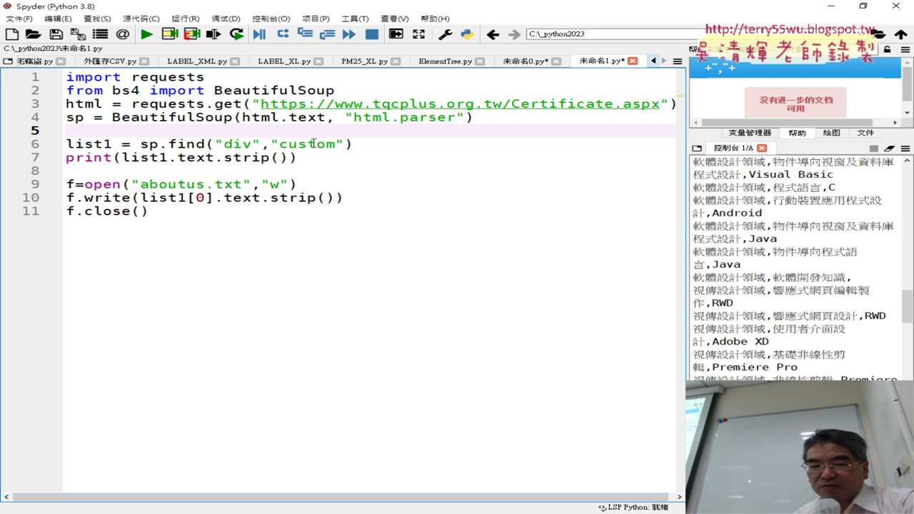
{"action": "key", "text": "Up"}
{"action": "key", "text": "Down"}
- Rename list1 to sp1 in the assignment and print call, then select file-writing lines 9–11
{"action": "left_click", "coordinate": [312, 143]}
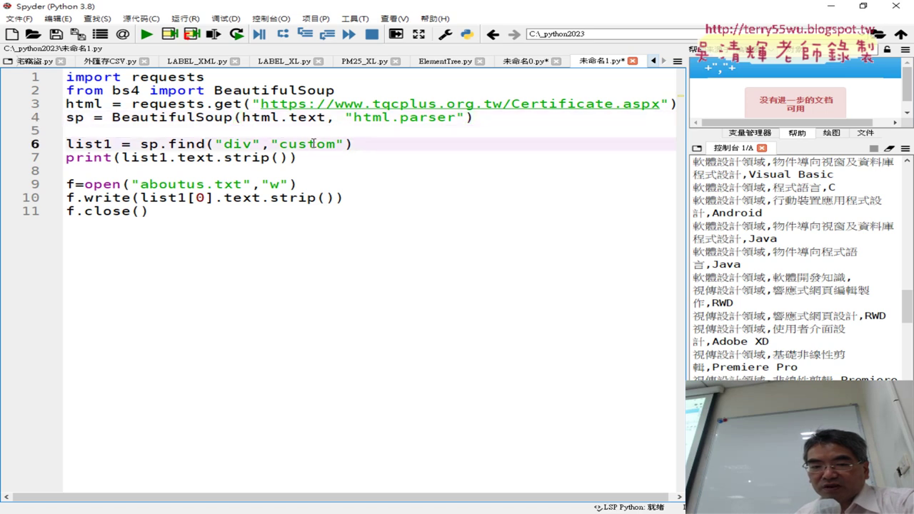
{"action": "key", "text": "ctrl+Left"}
{"action": "key", "text": "ctrl+Left"}
{"action": "key", "text": "ctrl+Left"}
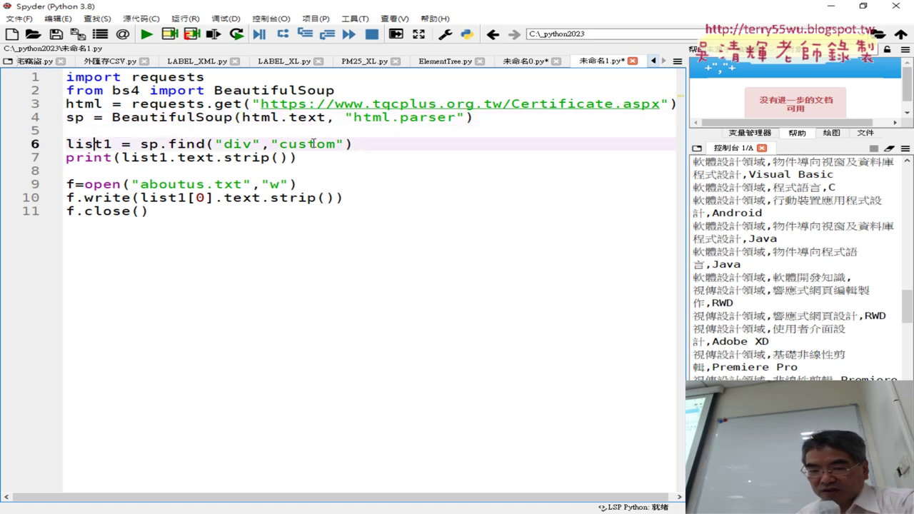
{"action": "key", "text": "shift+Left"}
{"action": "key", "text": "shift+Left"}
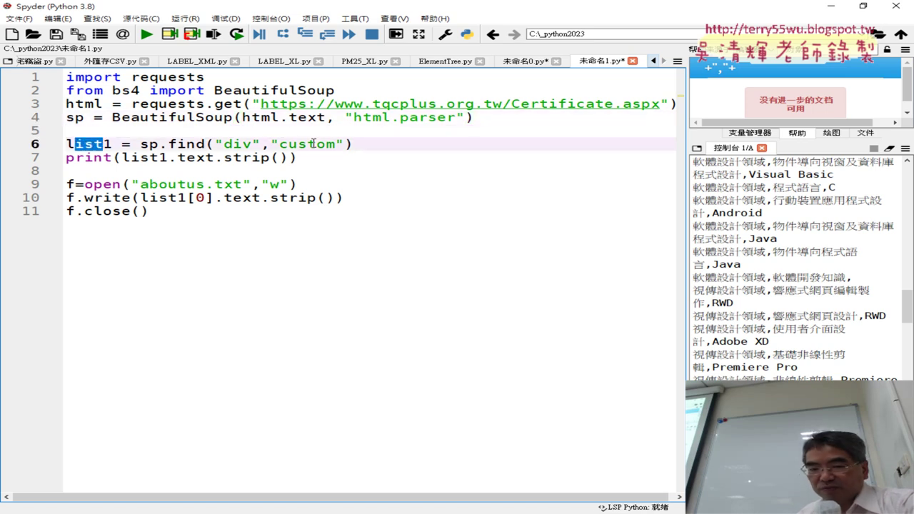
{"action": "type", "text": "s"}
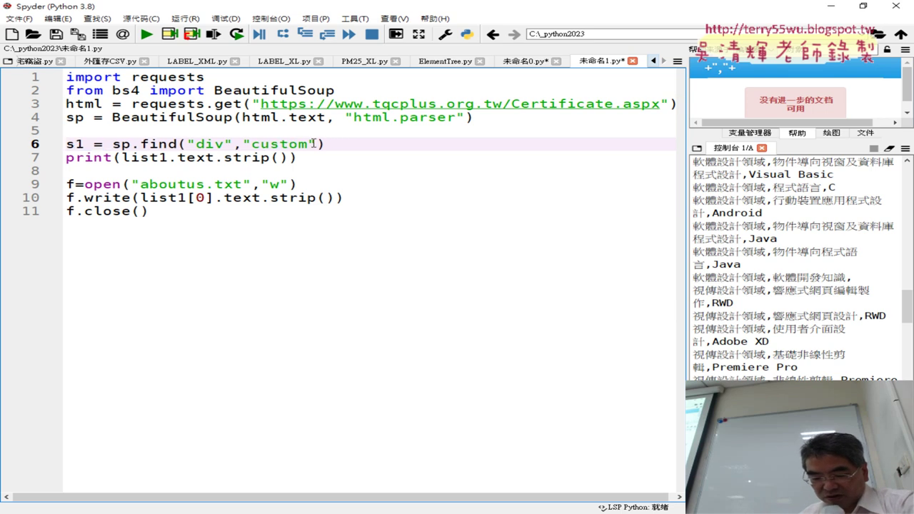
{"action": "type", "text": "p"}
{"action": "key", "text": "Right"}
{"action": "key", "text": "Down"}
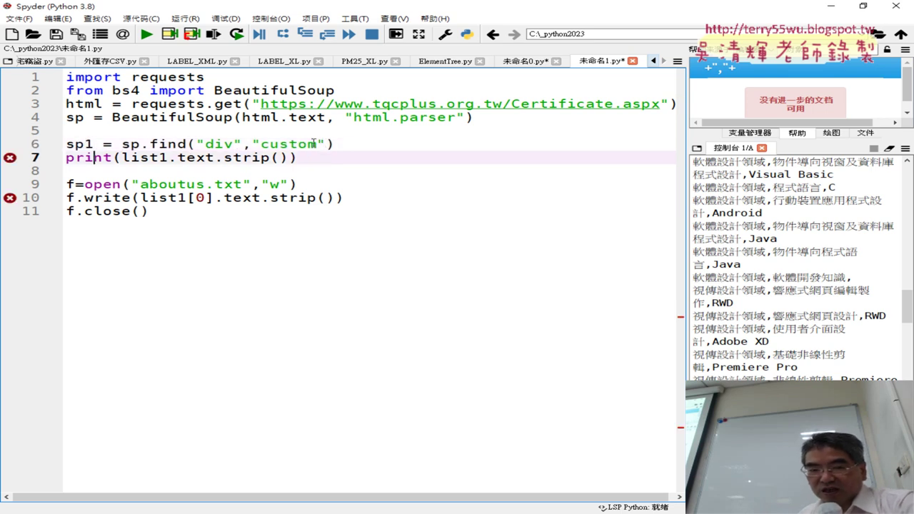
{"action": "key", "text": "Right"}
{"action": "key", "text": "Right"}
{"action": "key", "text": "Right"}
{"action": "key", "text": "Delete"}
{"action": "key", "text": "Delete"}
{"action": "key", "text": "Delete"}
{"action": "key", "text": "Delete"}
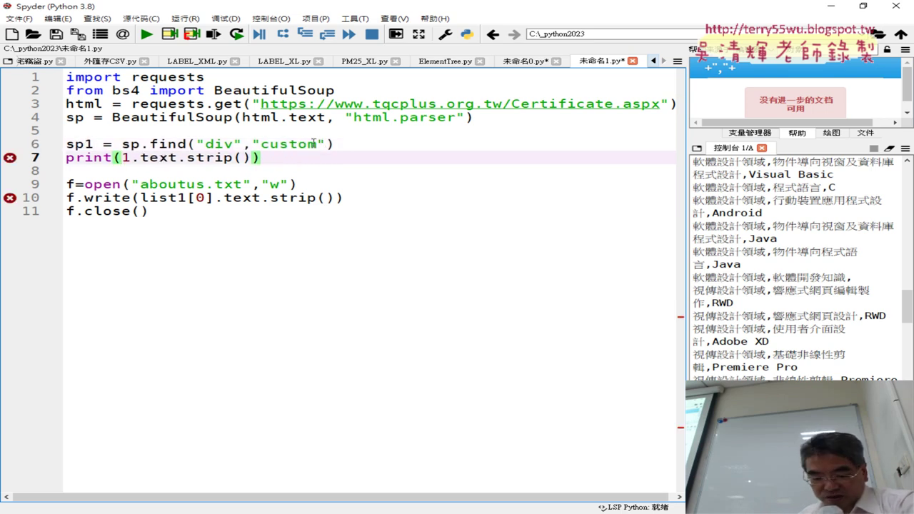
{"action": "type", "text": "sp"}
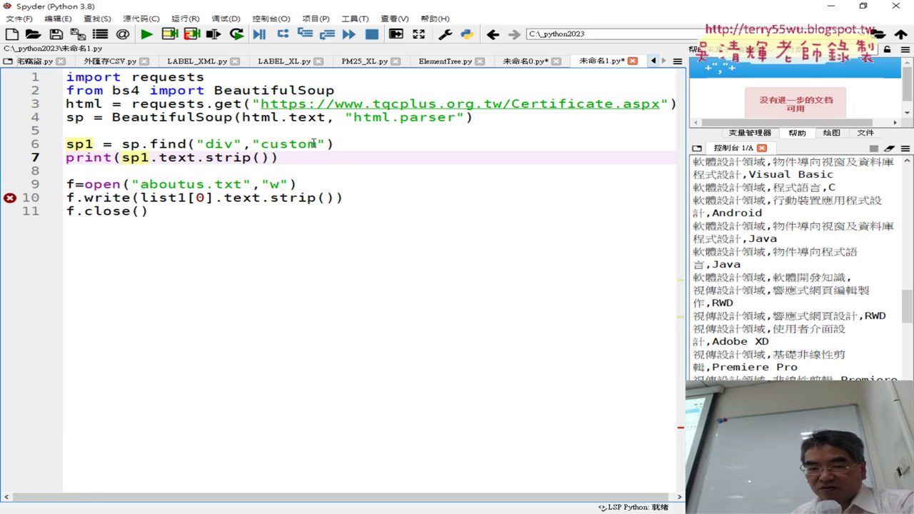
{"action": "key", "text": "Tab"}
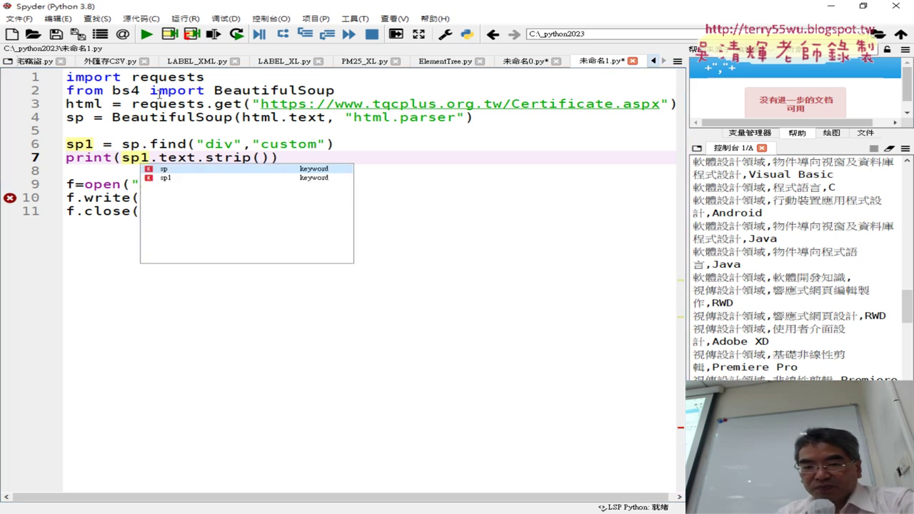
{"action": "left_click", "coordinate": [352, 145]}
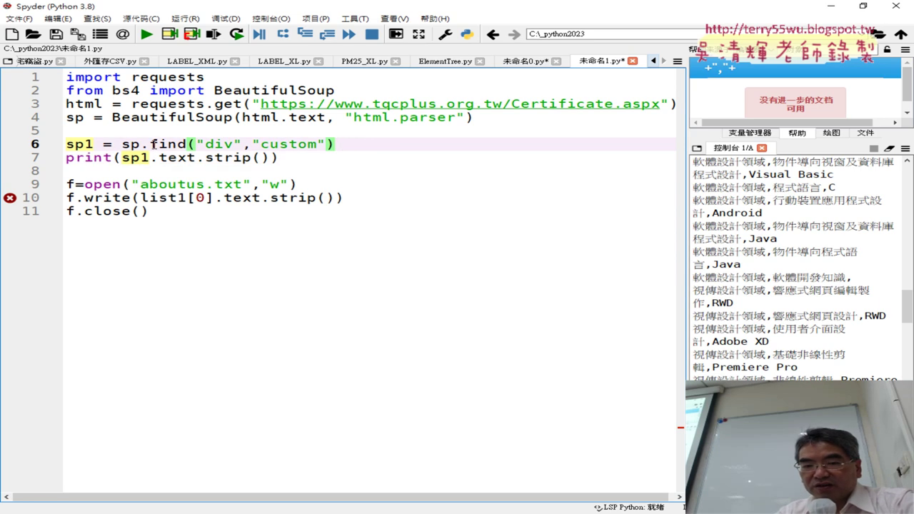
{"action": "left_click_drag", "start_coordinate": [92, 145], "coordinate": [67, 145]}
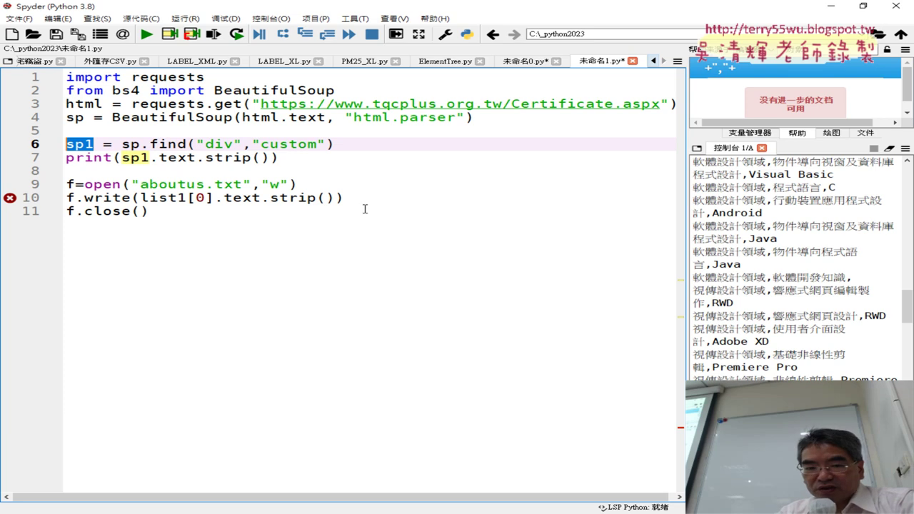
{"action": "left_click_drag", "start_coordinate": [150, 211], "coordinate": [67, 185]}
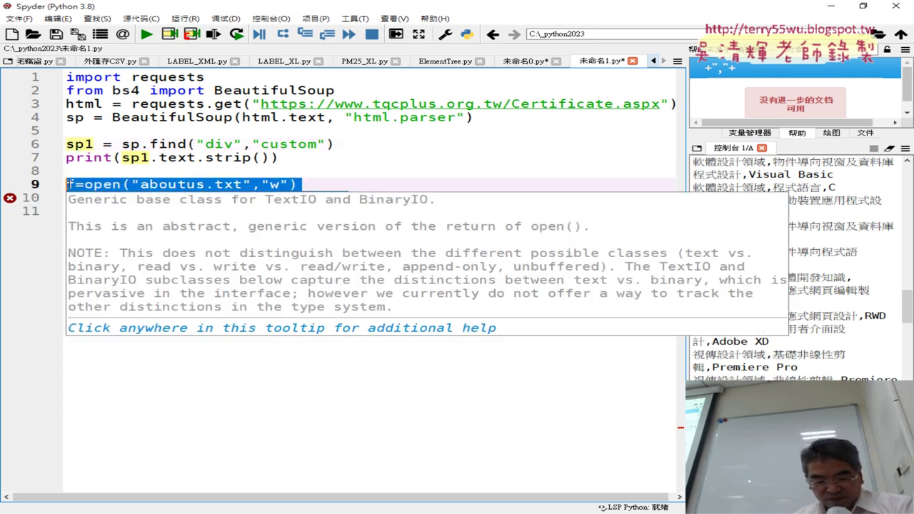
- Comment out lines 9–11, remove .strip() from the print call, and run to show leading spaces
{"action": "key", "text": "ctrl+1"}
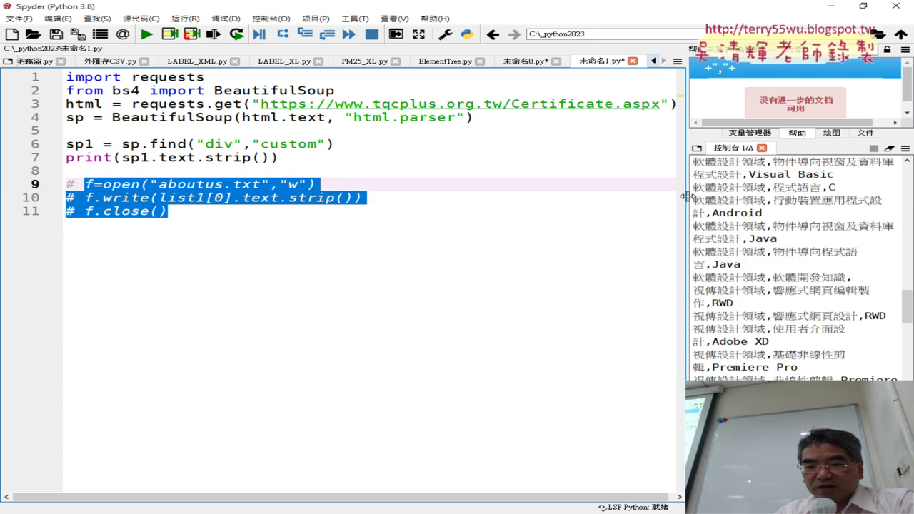
{"action": "left_click_drag", "start_coordinate": [684, 195], "coordinate": [340, 187]}
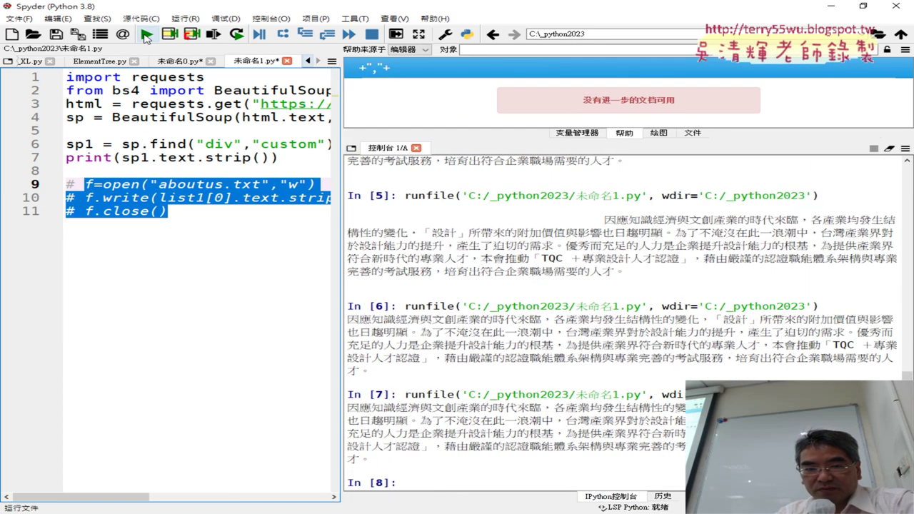
{"action": "left_click_drag", "start_coordinate": [202, 158], "coordinate": [255, 155]}
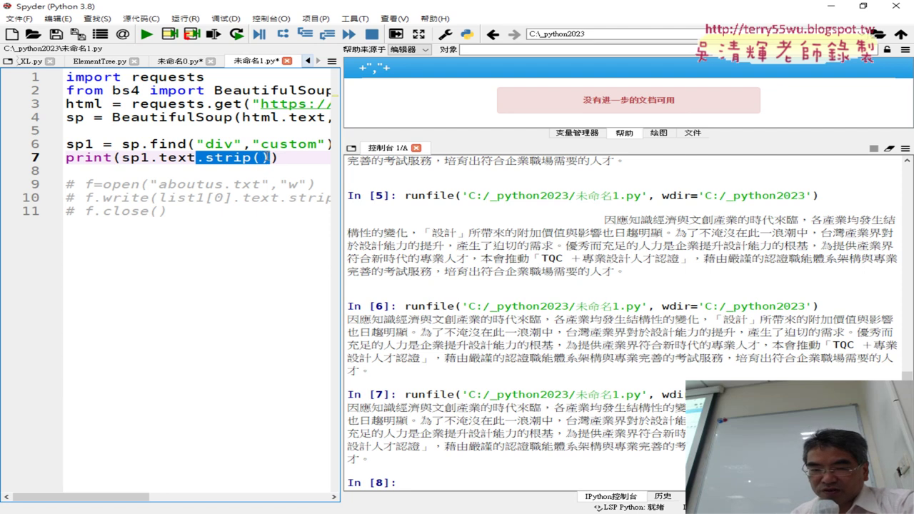
{"action": "key", "text": "Delete"}
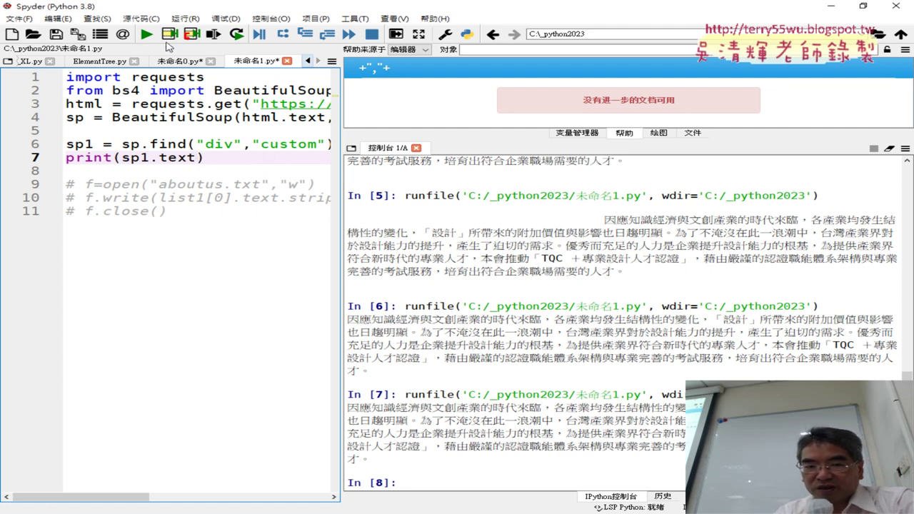
{"action": "left_click", "coordinate": [146, 33]}
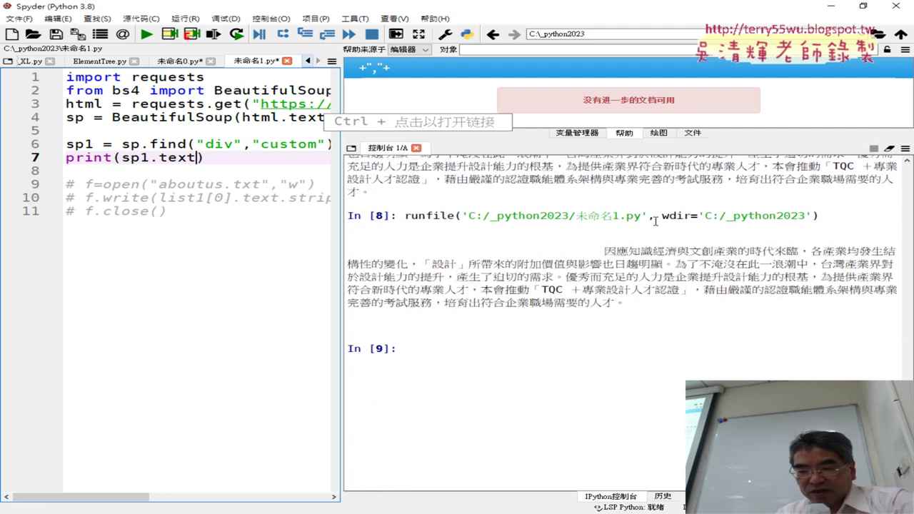
{"action": "left_click_drag", "start_coordinate": [626, 302], "coordinate": [341, 239]}
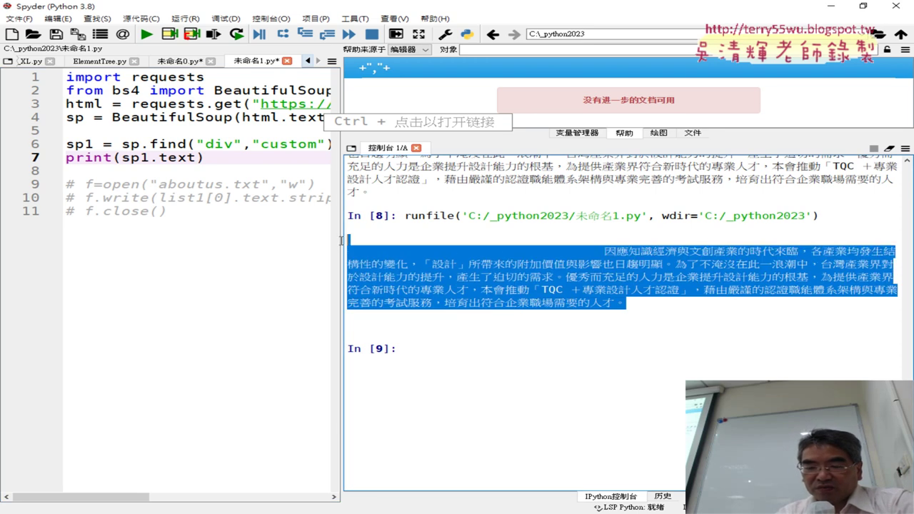
- Append .strip() to sp1.text and rerun to print the clean About Us paragraph
{"action": "left_click", "coordinate": [709, 294]}
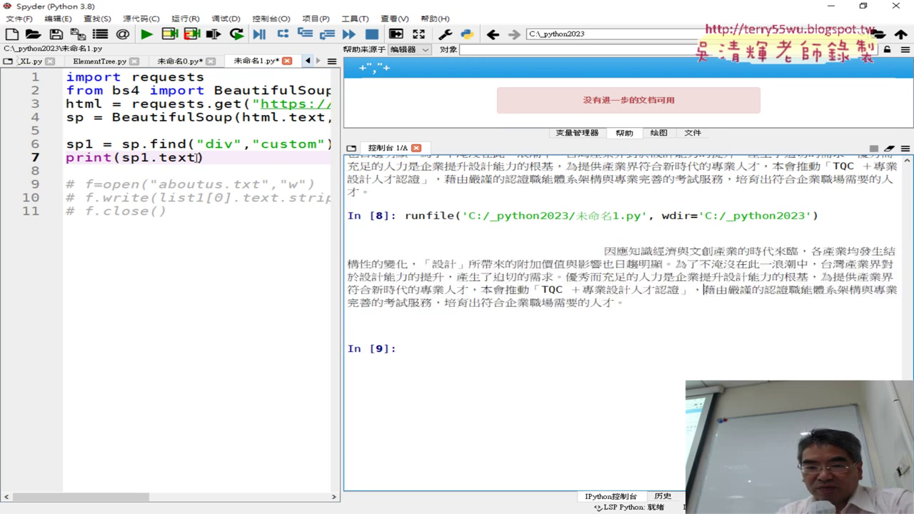
{"action": "type", "text": ".strip("}
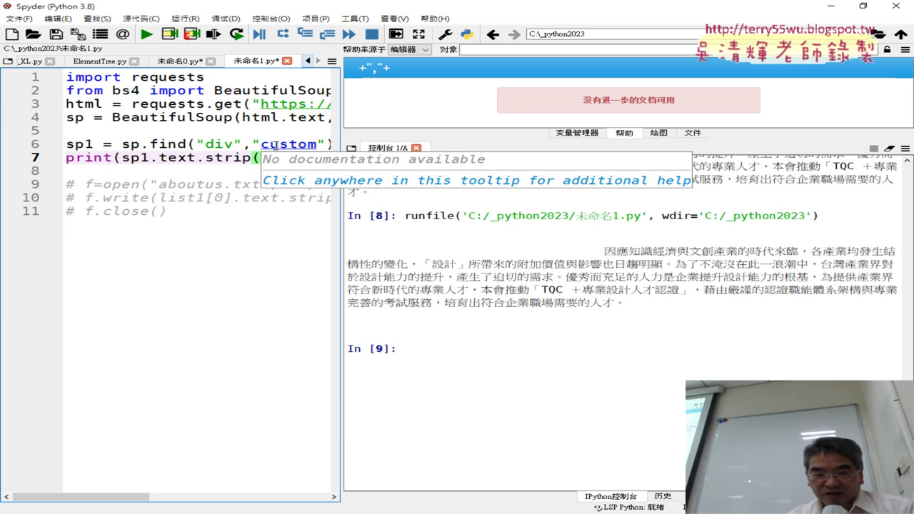
{"action": "type", "text": ")"}
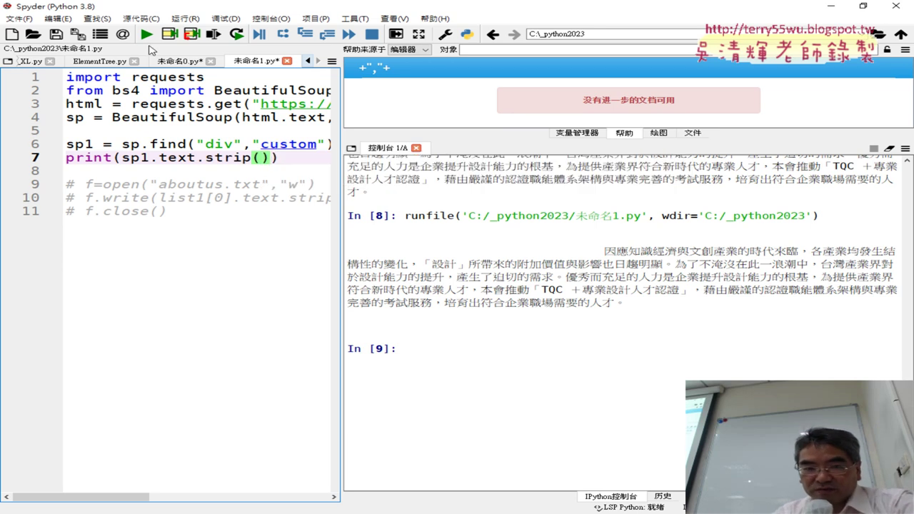
{"action": "left_click", "coordinate": [146, 33]}
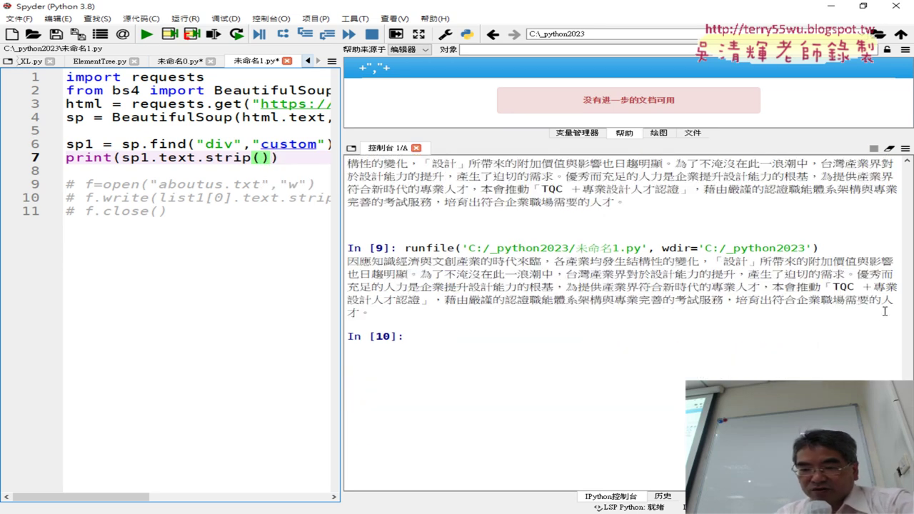
{"action": "left_click_drag", "start_coordinate": [377, 312], "coordinate": [347, 261]}
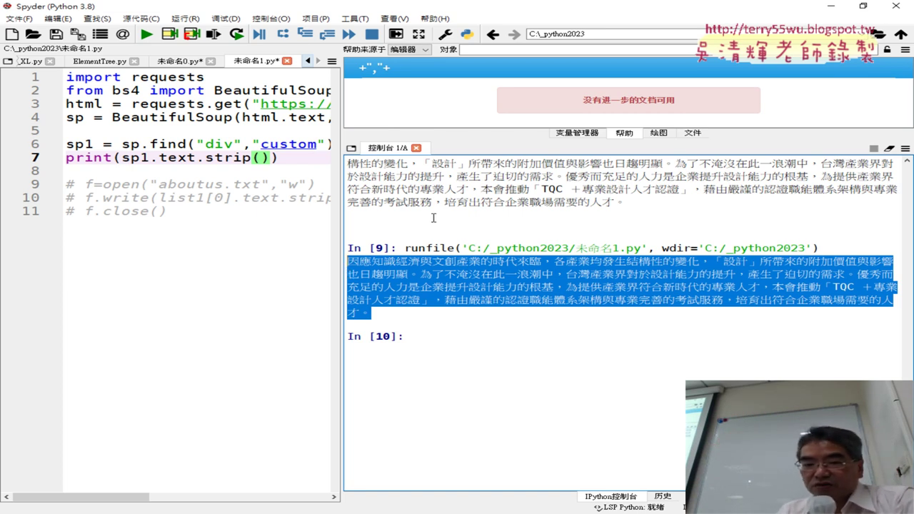
- Widen the editor and uncomment the aboutus.txt file-writing lines 9–11 with Ctrl+1
{"action": "left_click_drag", "start_coordinate": [340, 192], "coordinate": [545, 202]}
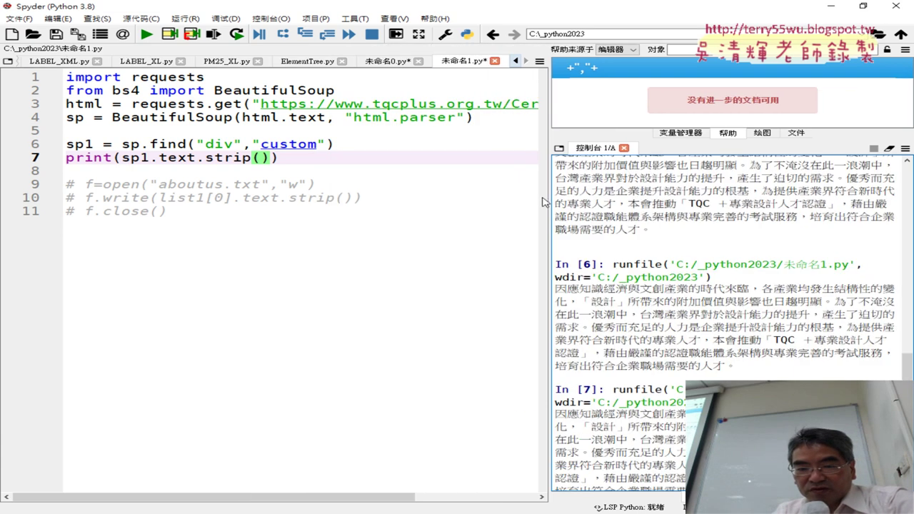
{"action": "left_click", "coordinate": [274, 158]}
{"action": "left_click_drag", "start_coordinate": [274, 158], "coordinate": [121, 158]}
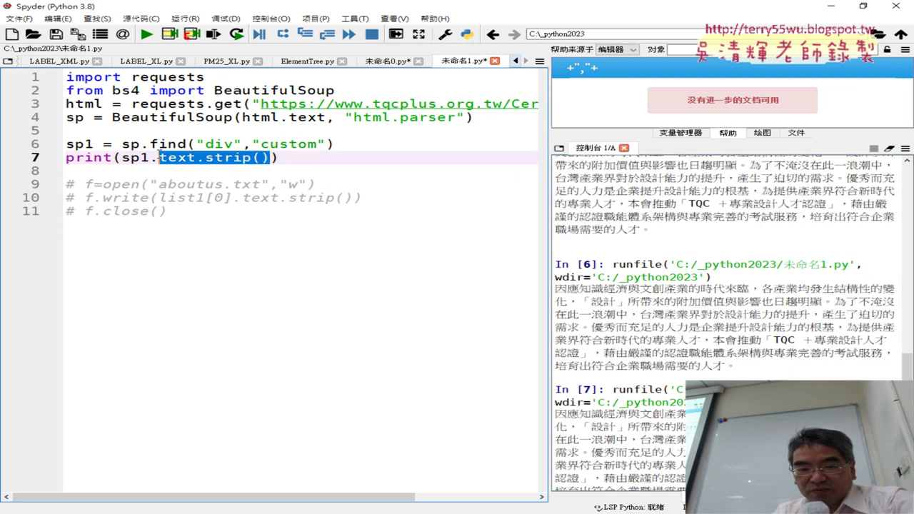
{"action": "left_click_drag", "start_coordinate": [170, 211], "coordinate": [41, 191]}
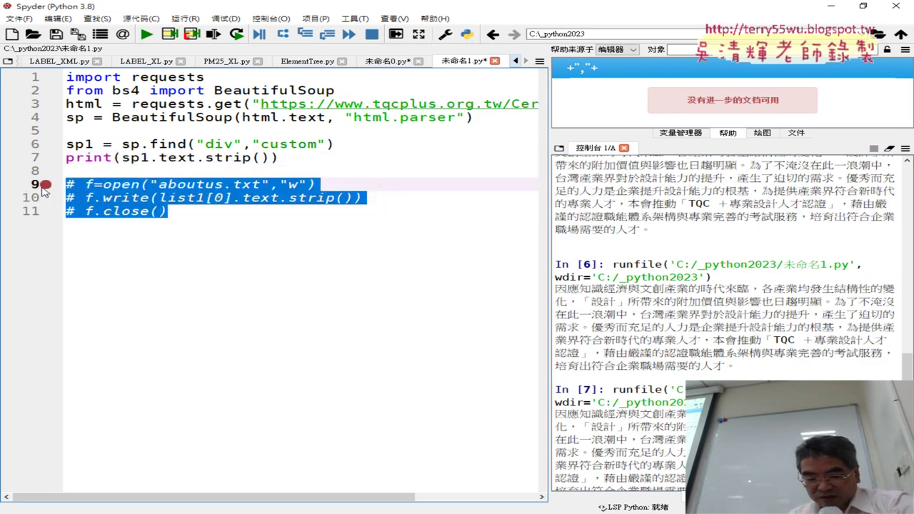
{"action": "key", "text": "ctrl+1"}
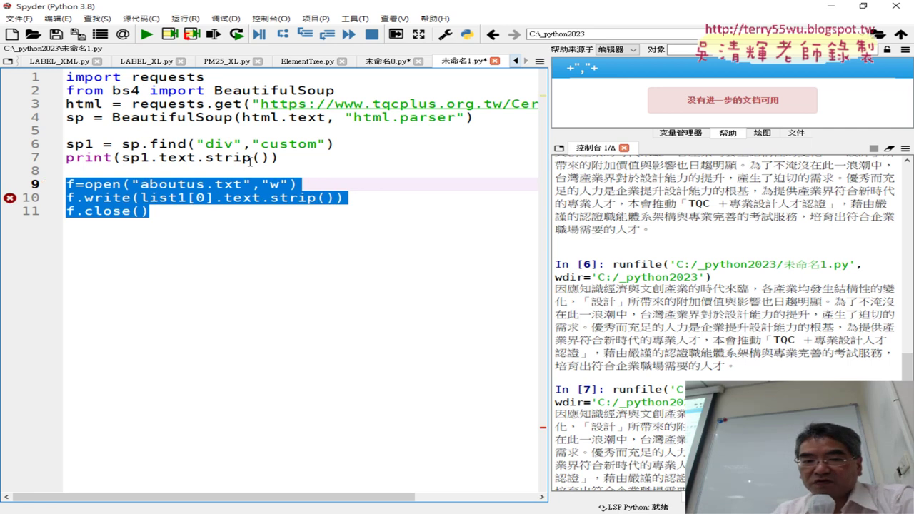
{"action": "left_click_drag", "start_coordinate": [290, 158], "coordinate": [57, 146]}
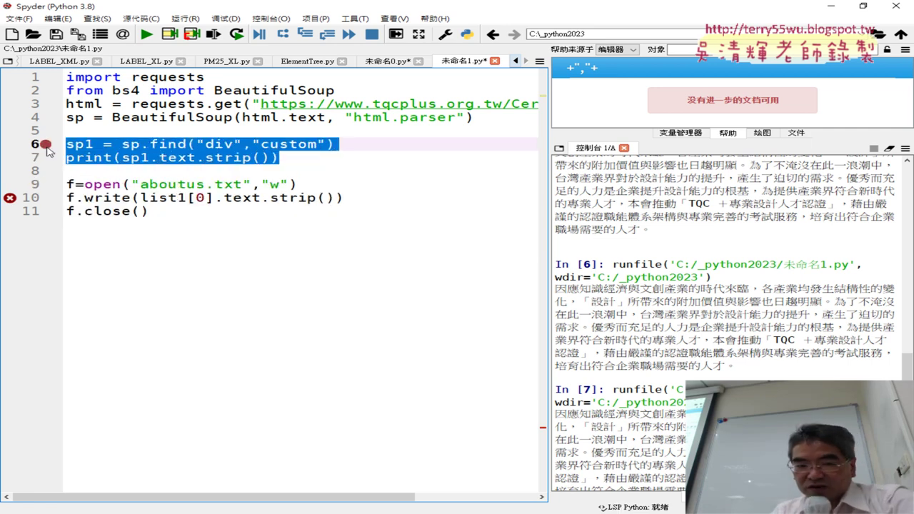
{"action": "left_click", "coordinate": [104, 158]}
{"action": "double_click", "coordinate": [79, 144]}
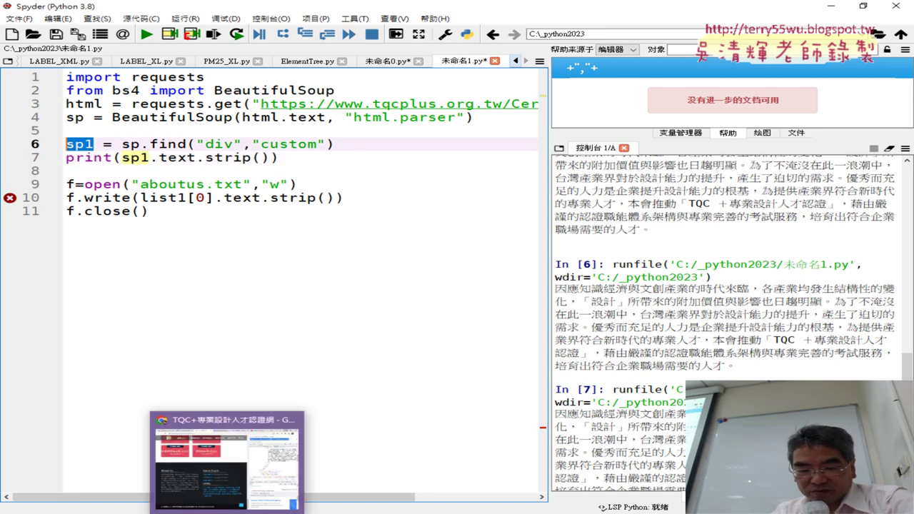
- In the notes, review method two's s = sp.find("div","custom").text.strip() line and its f.write(s)
{"action": "left_click", "coordinate": [236, 464]}
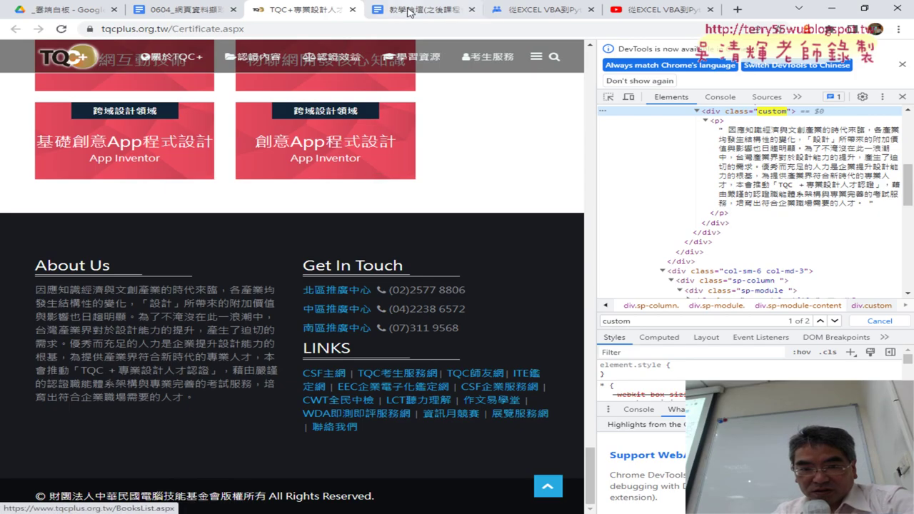
{"action": "left_click", "coordinate": [162, 7]}
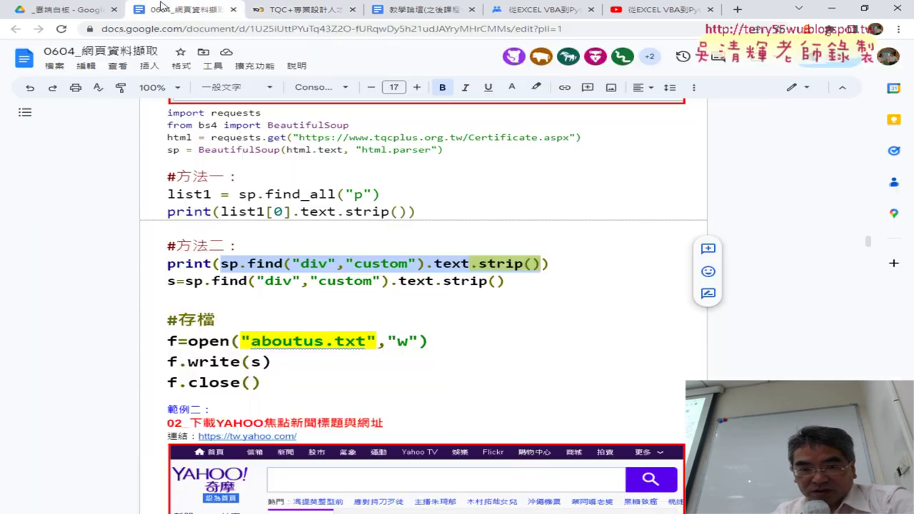
{"action": "left_click", "coordinate": [347, 280]}
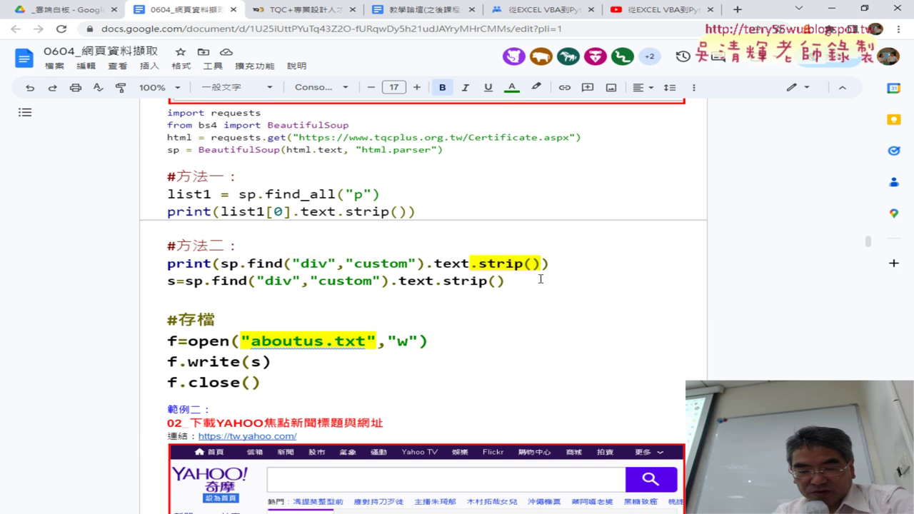
{"action": "left_click_drag", "start_coordinate": [533, 279], "coordinate": [195, 275]}
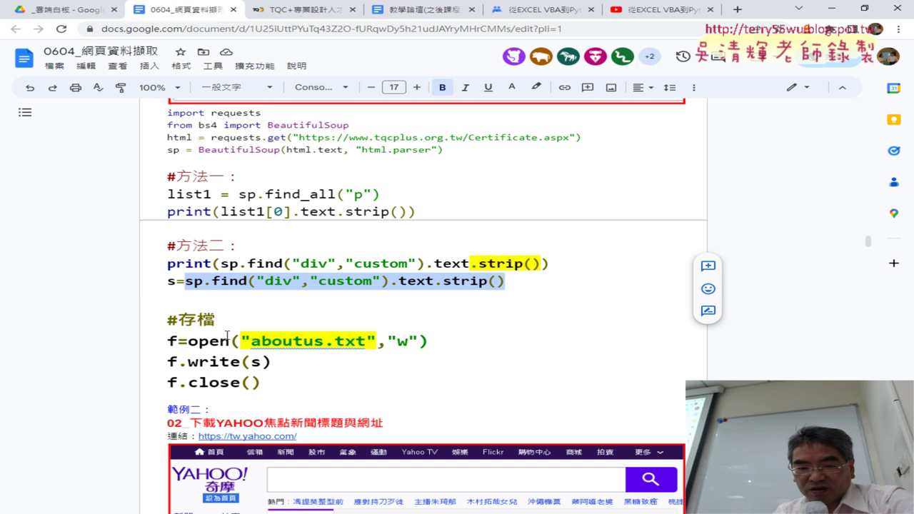
{"action": "left_click", "coordinate": [258, 362]}
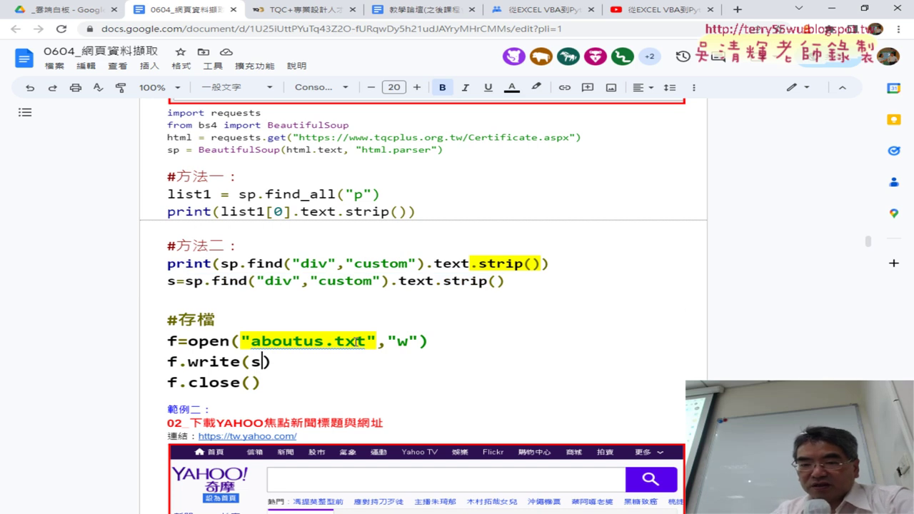
- On the TQC page, highlight the About Us and LINKS text, then inspect the CSF link
{"action": "left_click", "coordinate": [309, 14]}
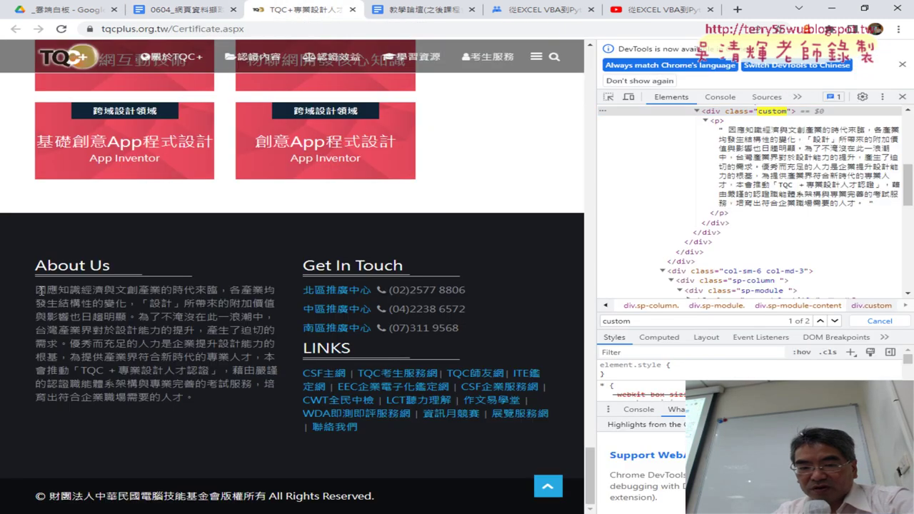
{"action": "mouse_move", "coordinate": [40, 291]}
{"action": "left_mouse_down"}
{"action": "mouse_move", "coordinate": [279, 378]}
{"action": "mouse_move", "coordinate": [202, 405]}
{"action": "left_mouse_up"}
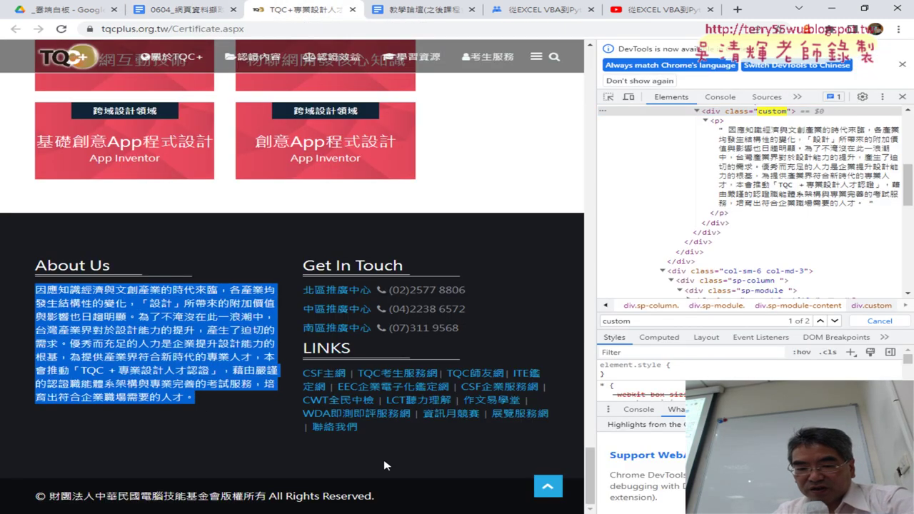
{"action": "left_click_drag", "start_coordinate": [359, 427], "coordinate": [302, 350]}
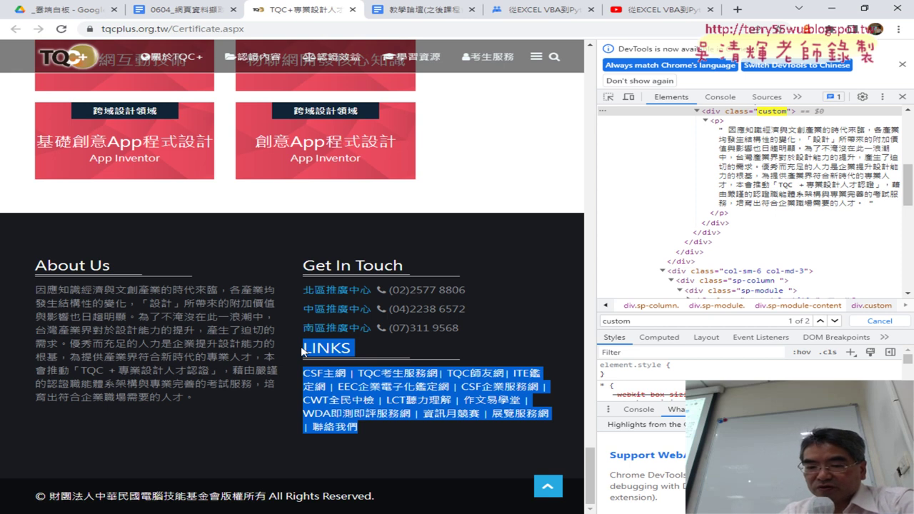
{"action": "left_click", "coordinate": [353, 350]}
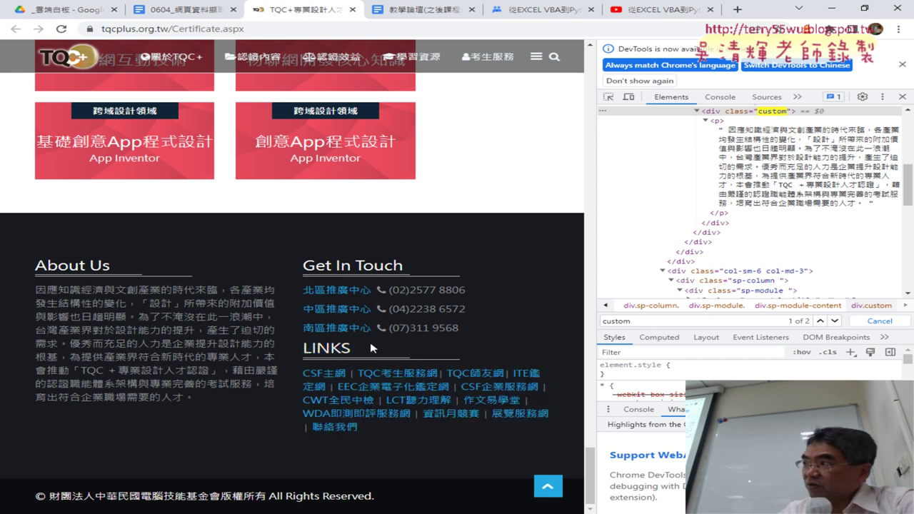
{"action": "right_click", "coordinate": [336, 378]}
{"action": "left_click", "coordinate": [367, 465]}
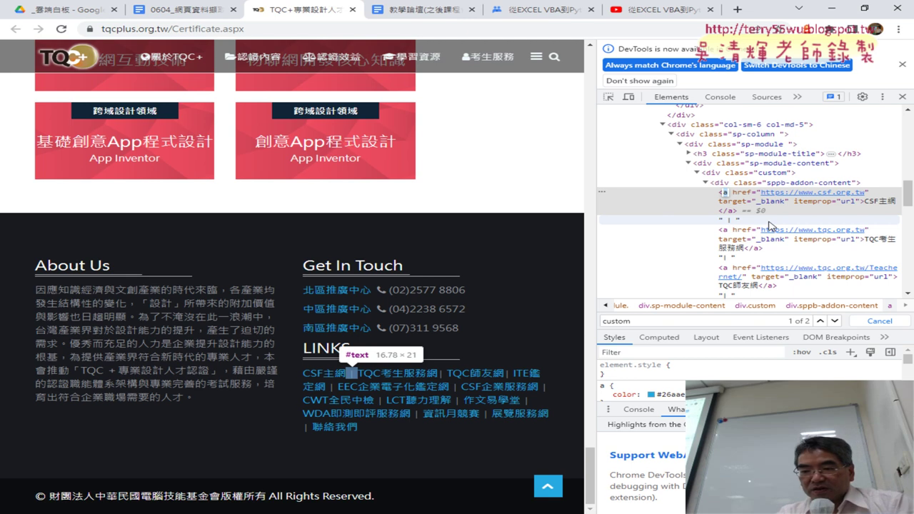
- Replace the 'custom' search with <a, finding 166 anchor matches, and briefly mark the count
{"action": "key", "text": "ctrl+a"}
{"action": "key", "text": "BackSpace"}
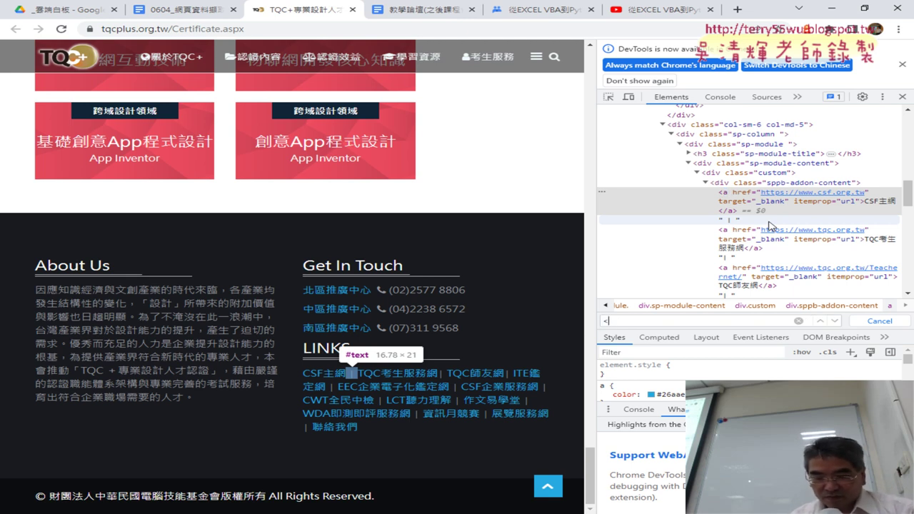
{"action": "type", "text": "a"}
{"action": "key", "text": "Return"}
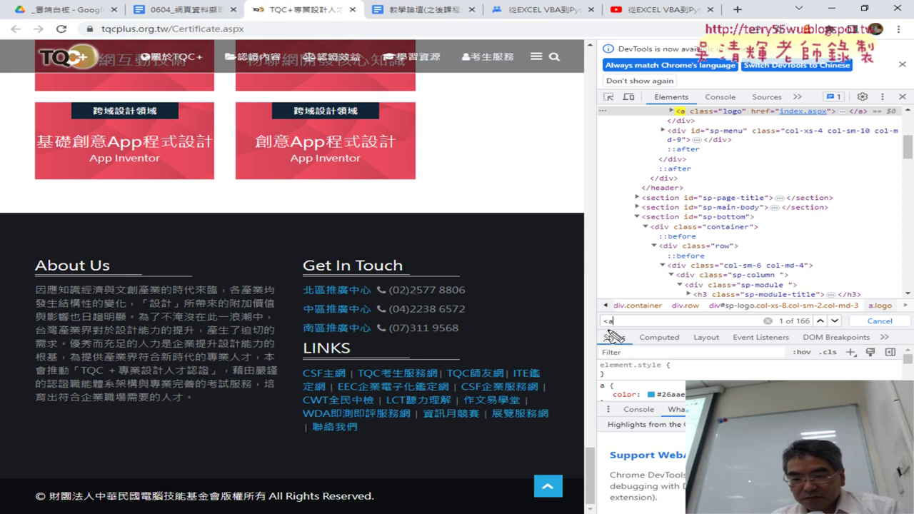
{"action": "left_click_drag", "start_coordinate": [623, 313], "coordinate": [611, 332]}
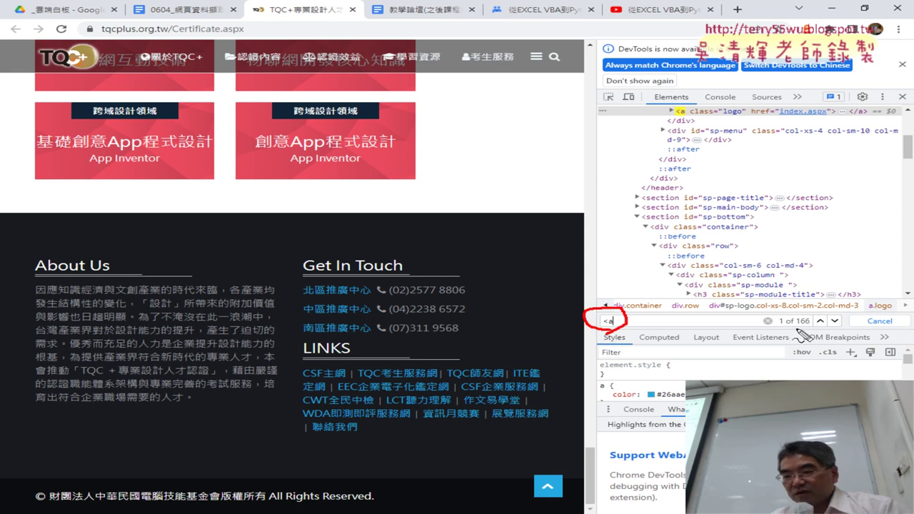
{"action": "left_click_drag", "start_coordinate": [794, 328], "coordinate": [810, 328]}
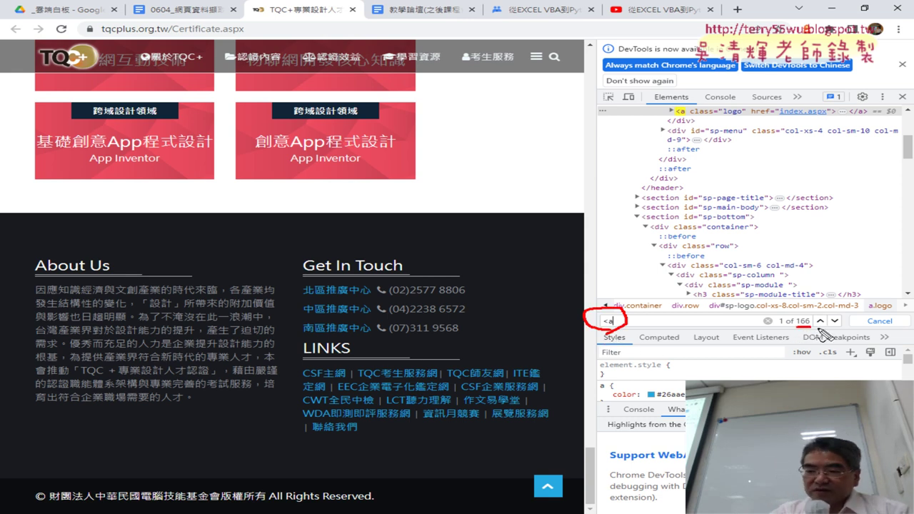
{"action": "key", "text": "Escape"}
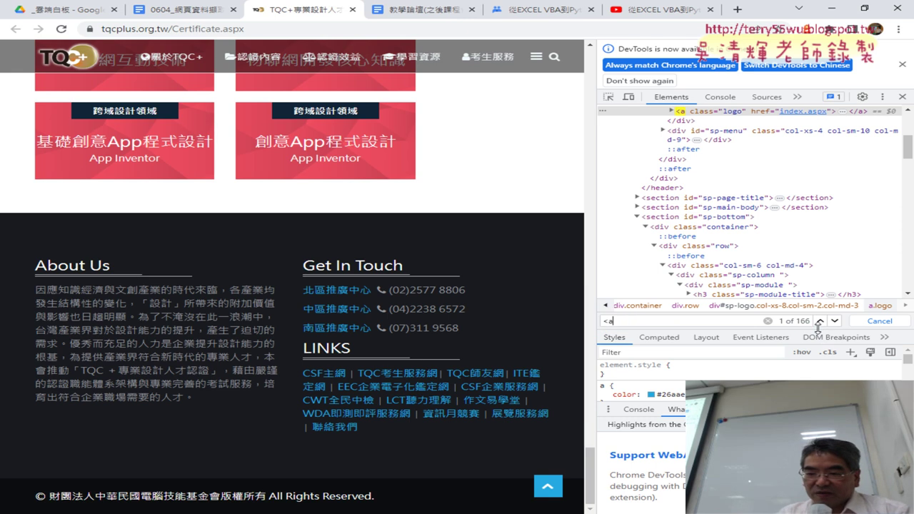
- Step forward through the early '<a' matches in the Elements search
{"action": "left_click", "coordinate": [836, 322]}
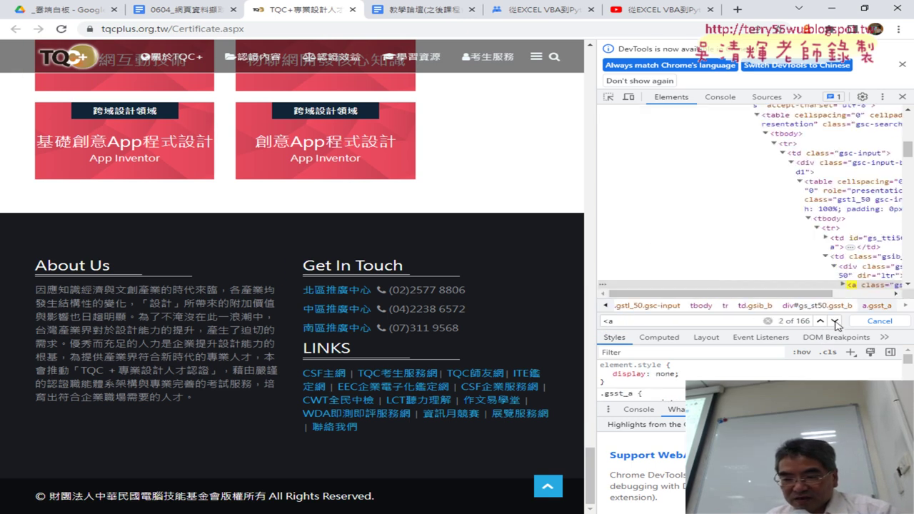
{"action": "left_click", "coordinate": [835, 321]}
{"action": "left_click", "coordinate": [836, 321]}
{"action": "left_click", "coordinate": [835, 321]}
{"action": "left_click", "coordinate": [836, 321]}
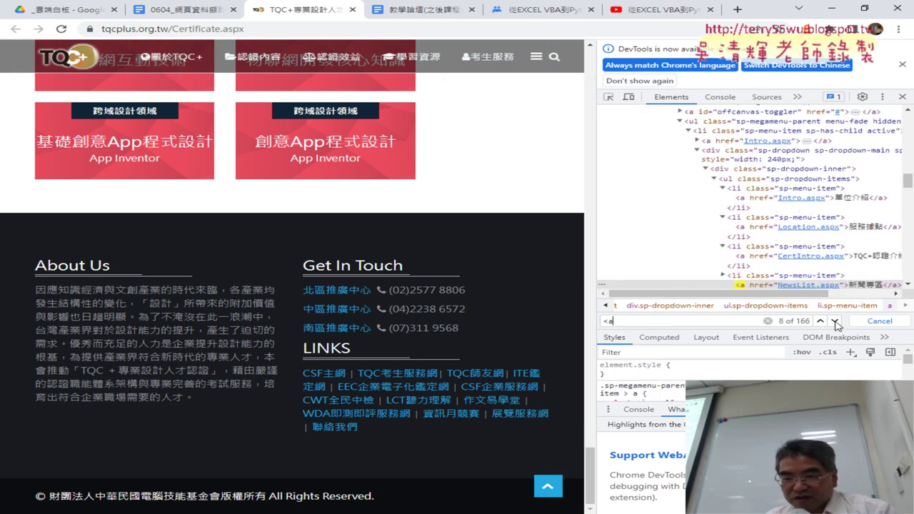
{"action": "left_click", "coordinate": [836, 322]}
{"action": "left_click", "coordinate": [836, 322]}
{"action": "left_click", "coordinate": [835, 322]}
{"action": "left_click", "coordinate": [835, 322]}
{"action": "left_click", "coordinate": [836, 322]}
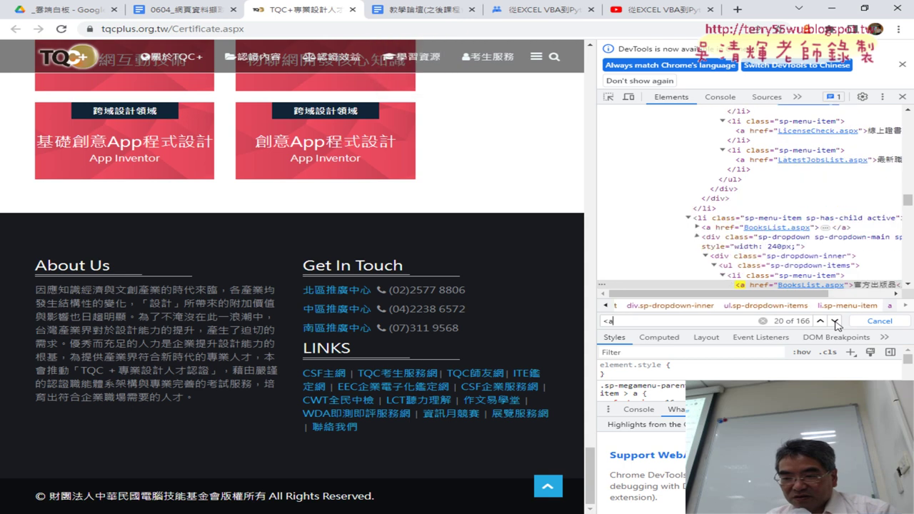
{"action": "left_click", "coordinate": [835, 322]}
{"action": "left_click", "coordinate": [836, 321]}
{"action": "left_click", "coordinate": [836, 321]}
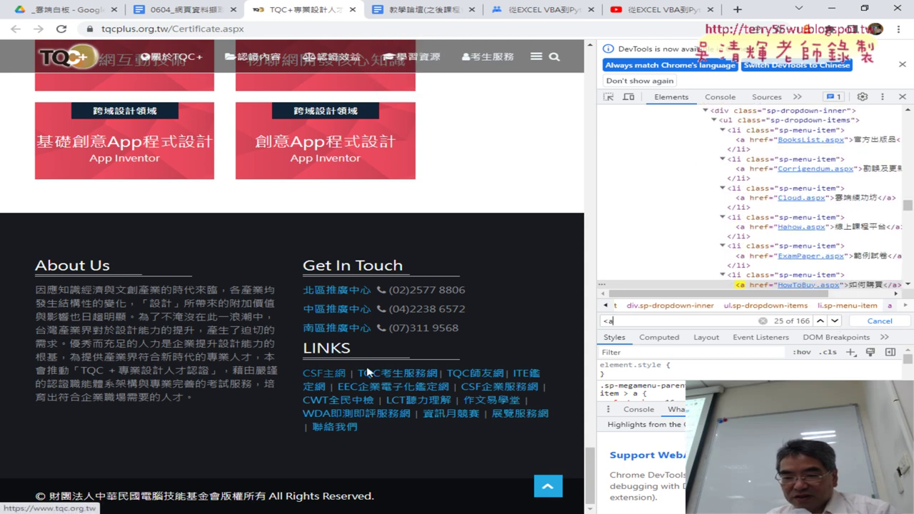
{"action": "left_click", "coordinate": [836, 322]}
{"action": "left_click", "coordinate": [836, 321]}
{"action": "left_click", "coordinate": [836, 322]}
{"action": "left_click", "coordinate": [836, 321]}
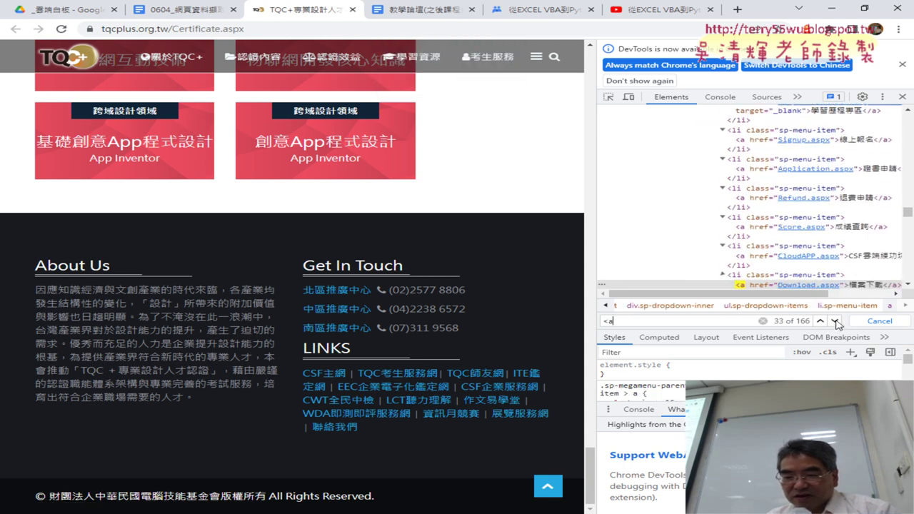
{"action": "left_click", "coordinate": [836, 322]}
{"action": "left_click", "coordinate": [835, 322]}
- Advance the '<a' matches through all the certificate card links
{"action": "left_click", "coordinate": [836, 321]}
{"action": "left_click", "coordinate": [836, 321]}
{"action": "left_click", "coordinate": [836, 321]}
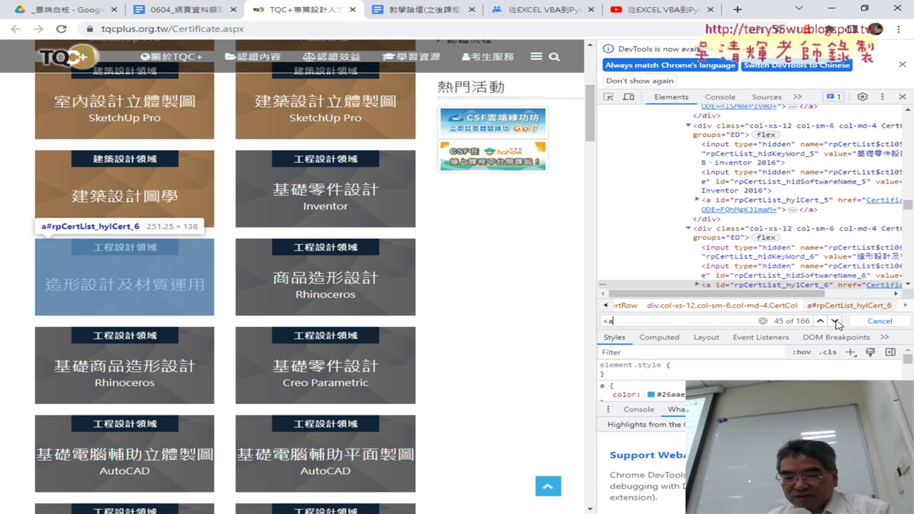
{"action": "left_click", "coordinate": [836, 321]}
{"action": "left_click", "coordinate": [836, 322]}
{"action": "left_click", "coordinate": [836, 321]}
{"action": "left_click", "coordinate": [836, 321]}
{"action": "left_click", "coordinate": [836, 322]}
{"action": "left_click", "coordinate": [836, 321]}
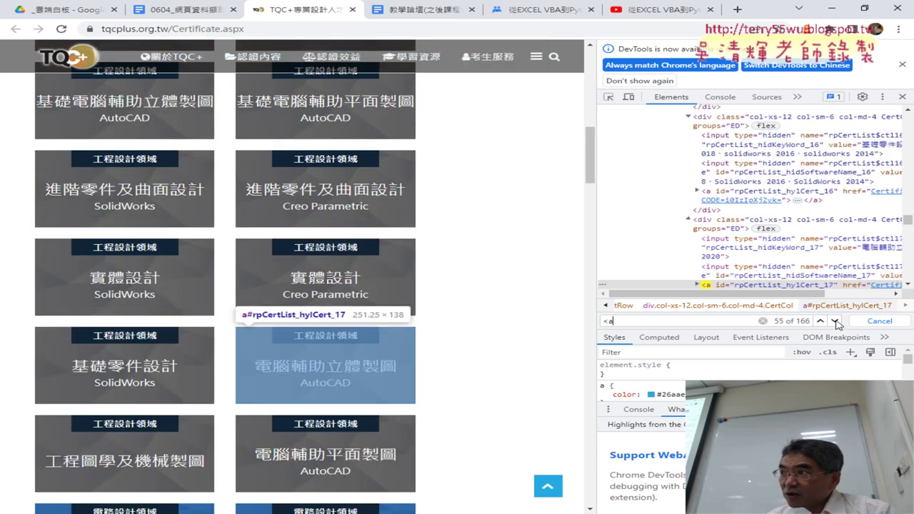
{"action": "left_click", "coordinate": [835, 322]}
{"action": "left_click", "coordinate": [836, 321]}
{"action": "left_click", "coordinate": [835, 321]}
{"action": "left_click", "coordinate": [835, 321]}
{"action": "left_click", "coordinate": [835, 321]}
{"action": "left_click", "coordinate": [835, 322]}
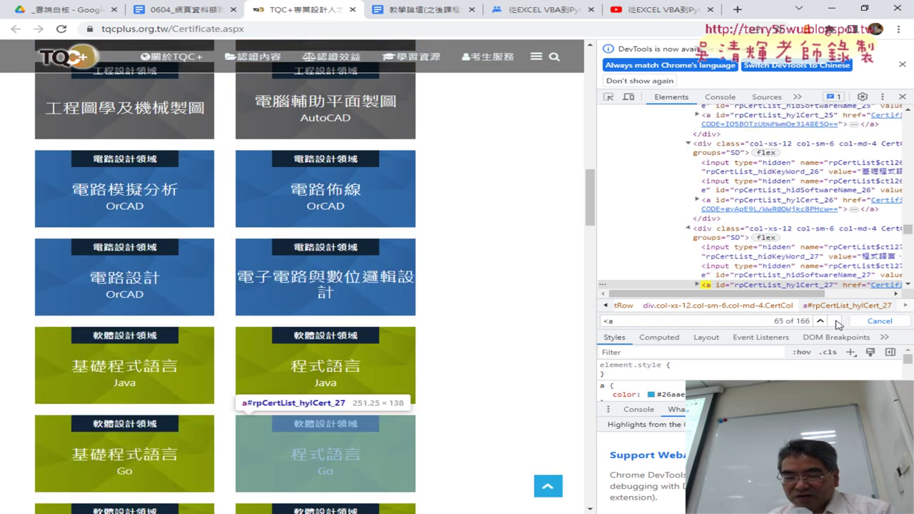
{"action": "left_click", "coordinate": [835, 322]}
{"action": "left_click", "coordinate": [835, 322]}
{"action": "left_click", "coordinate": [836, 322]}
{"action": "left_click", "coordinate": [837, 323]}
{"action": "left_click", "coordinate": [837, 322]}
{"action": "left_click", "coordinate": [837, 322]}
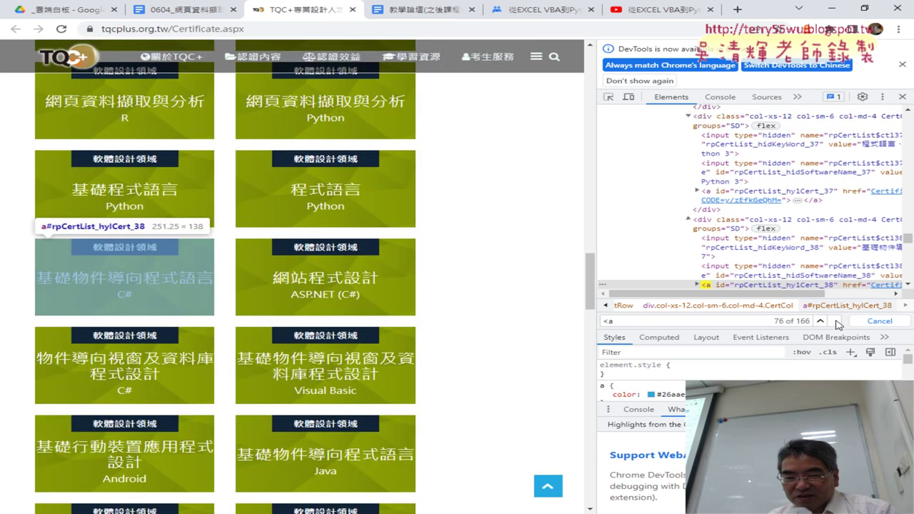
{"action": "left_click", "coordinate": [837, 322]}
{"action": "left_click", "coordinate": [837, 322]}
{"action": "left_click", "coordinate": [837, 322]}
{"action": "left_click", "coordinate": [837, 322]}
{"action": "left_click", "coordinate": [837, 322]}
{"action": "left_click", "coordinate": [837, 322]}
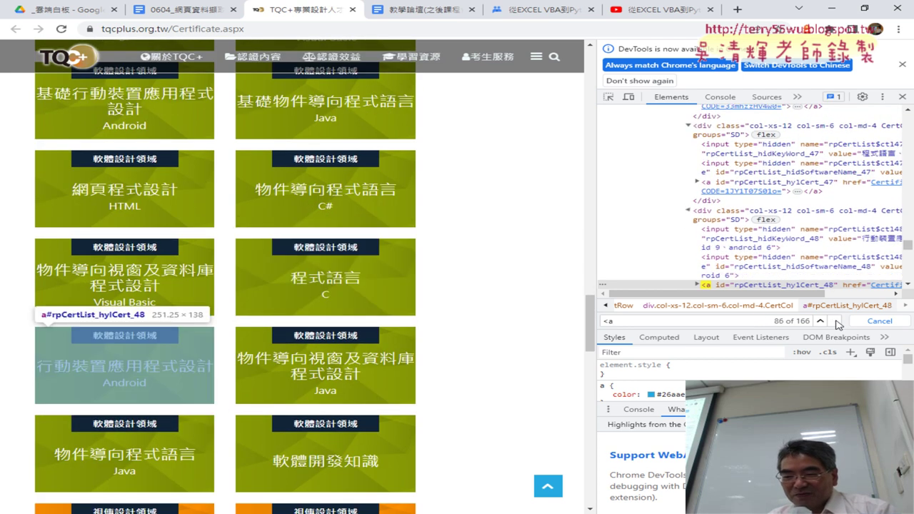
{"action": "left_click", "coordinate": [836, 322]}
{"action": "left_click", "coordinate": [837, 322]}
{"action": "left_click", "coordinate": [837, 322]}
{"action": "left_click", "coordinate": [837, 322]}
{"action": "left_click", "coordinate": [837, 322]}
{"action": "left_click", "coordinate": [837, 322]}
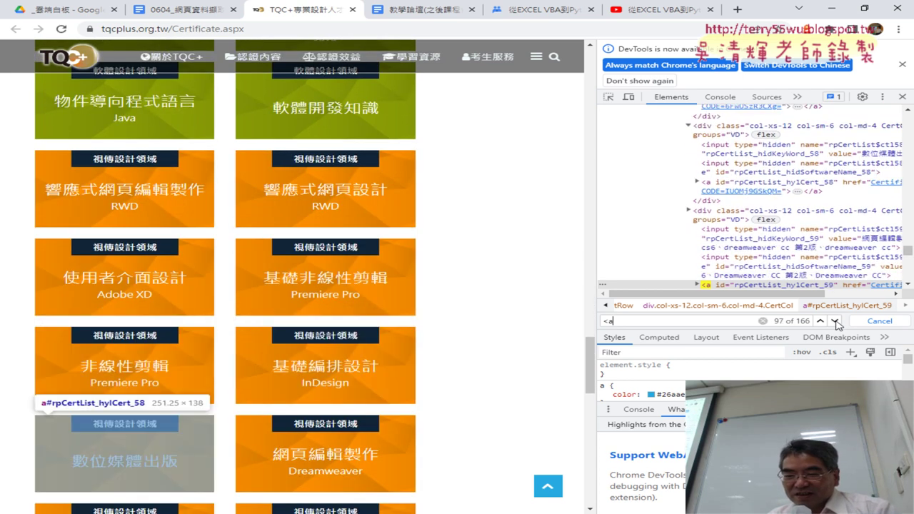
{"action": "left_click", "coordinate": [837, 322]}
{"action": "left_click", "coordinate": [837, 322]}
{"action": "left_click", "coordinate": [837, 322]}
{"action": "left_click", "coordinate": [837, 323]}
{"action": "left_click", "coordinate": [837, 322]}
{"action": "left_click", "coordinate": [837, 323]}
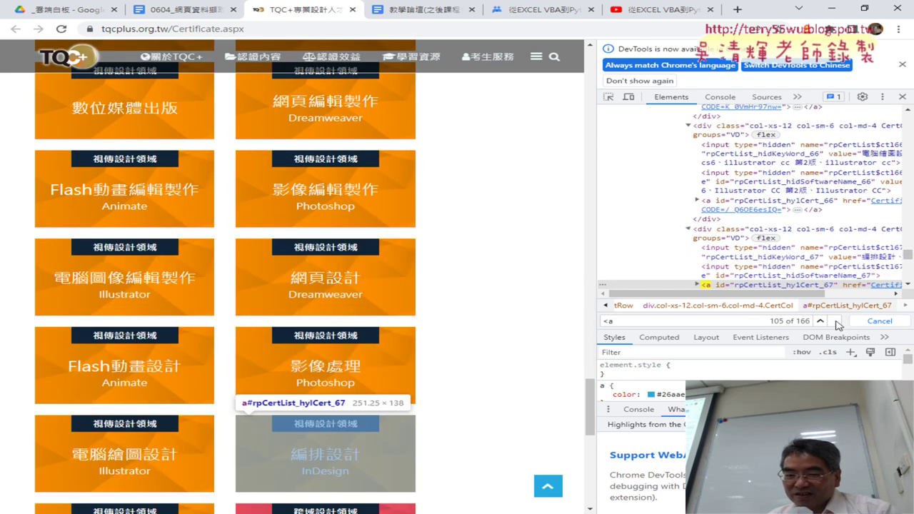
{"action": "left_click", "coordinate": [837, 322]}
{"action": "left_click", "coordinate": [837, 322]}
{"action": "left_click", "coordinate": [837, 322]}
{"action": "left_click", "coordinate": [837, 322]}
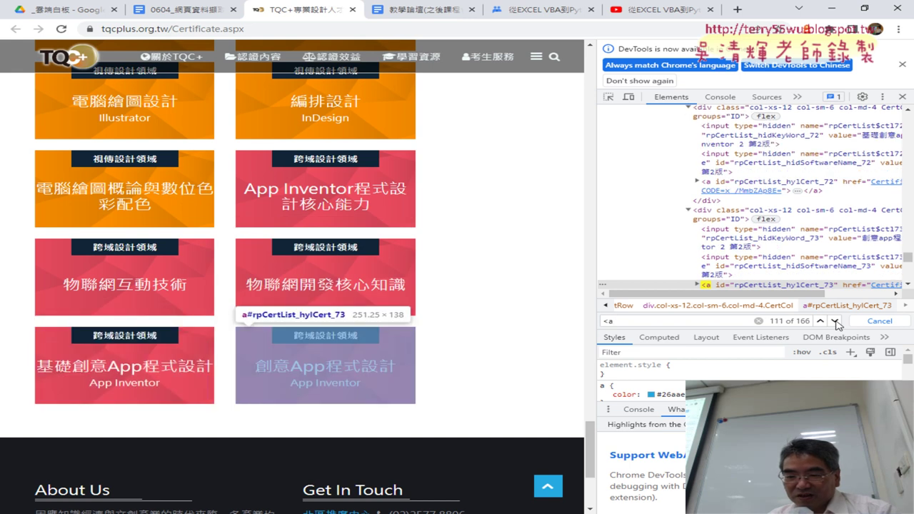
{"action": "left_click", "coordinate": [837, 322]}
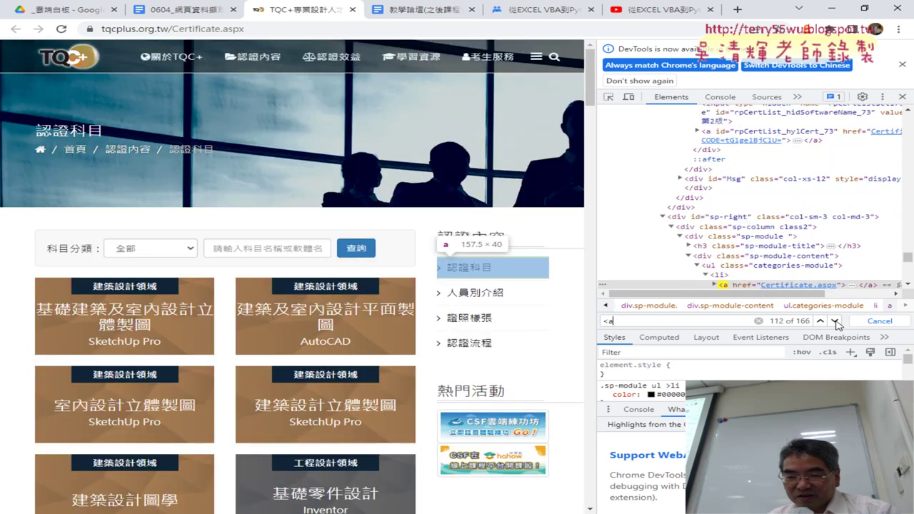
- Move past the sidebar, banner and regional centre anchors to CSF主網, match 121 of 166
{"action": "left_click", "coordinate": [835, 322]}
{"action": "left_click", "coordinate": [836, 322]}
{"action": "left_click", "coordinate": [835, 322]}
{"action": "left_click", "coordinate": [836, 322]}
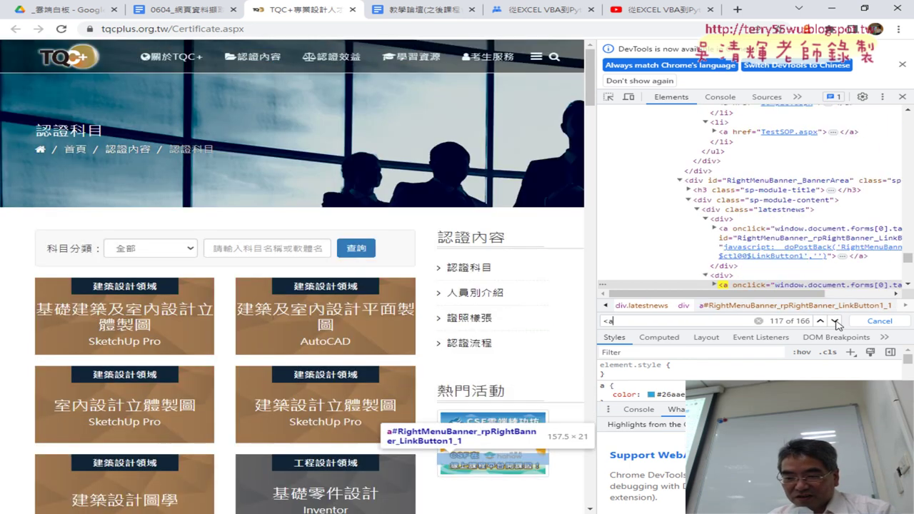
{"action": "left_click", "coordinate": [836, 322]}
{"action": "left_click", "coordinate": [837, 322]}
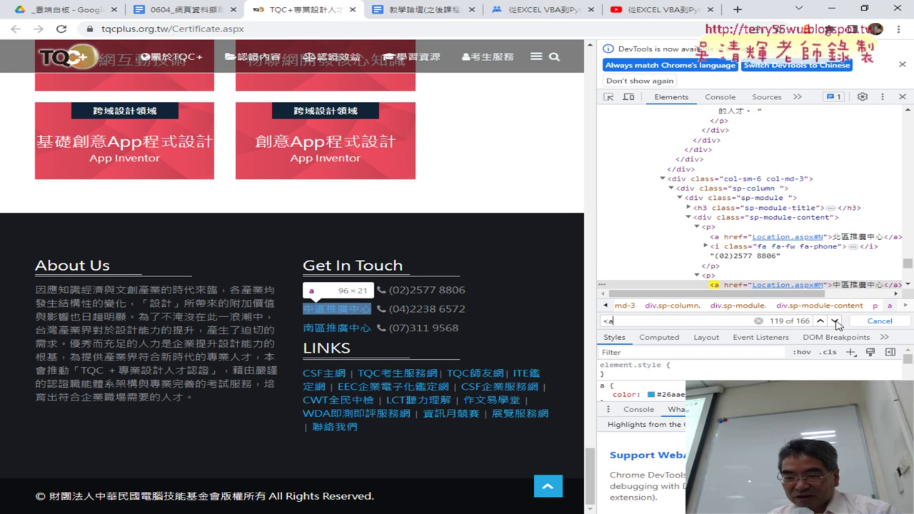
{"action": "left_click", "coordinate": [837, 322]}
{"action": "left_click", "coordinate": [837, 322]}
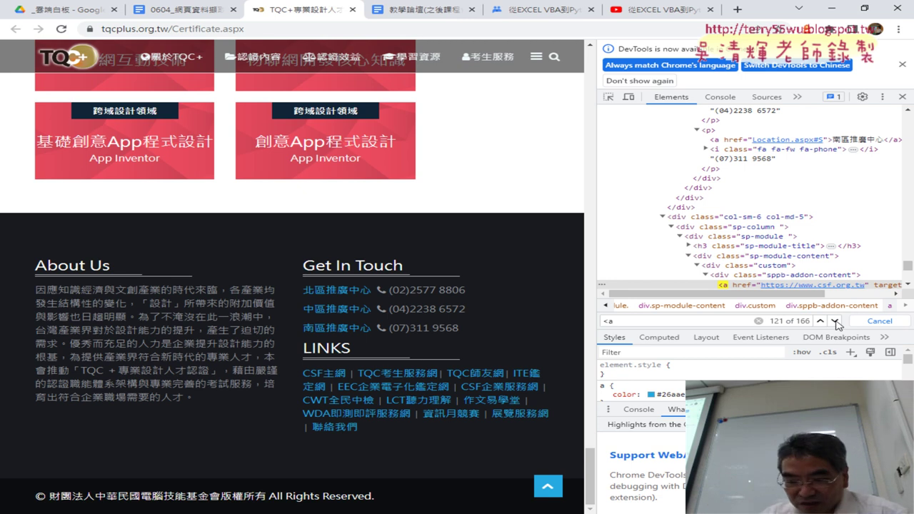
- Select the LINKS list text on the page to find its sppb-addon-content container
{"action": "left_click_drag", "start_coordinate": [373, 433], "coordinate": [302, 381]}
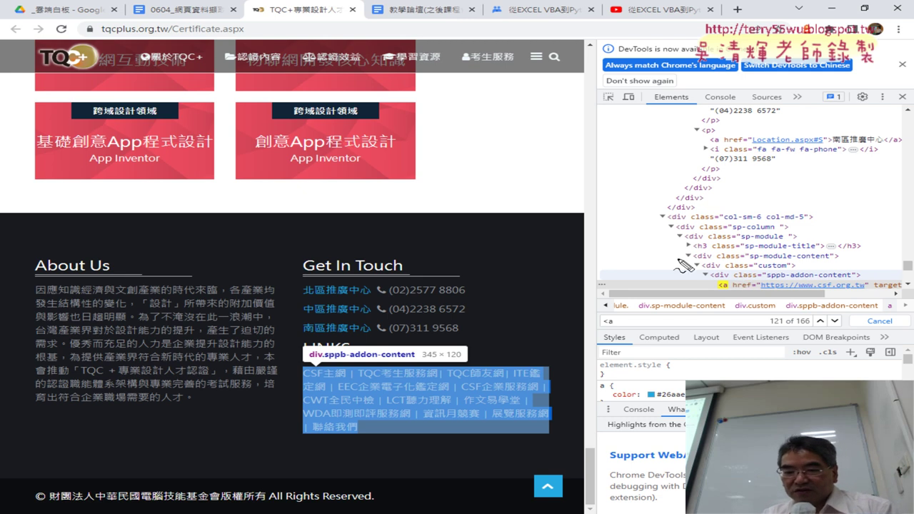
- Circle the links block in red with an arrow pointing from 北區推廣中心
{"action": "left_click_drag", "start_coordinate": [307, 368], "coordinate": [564, 429]}
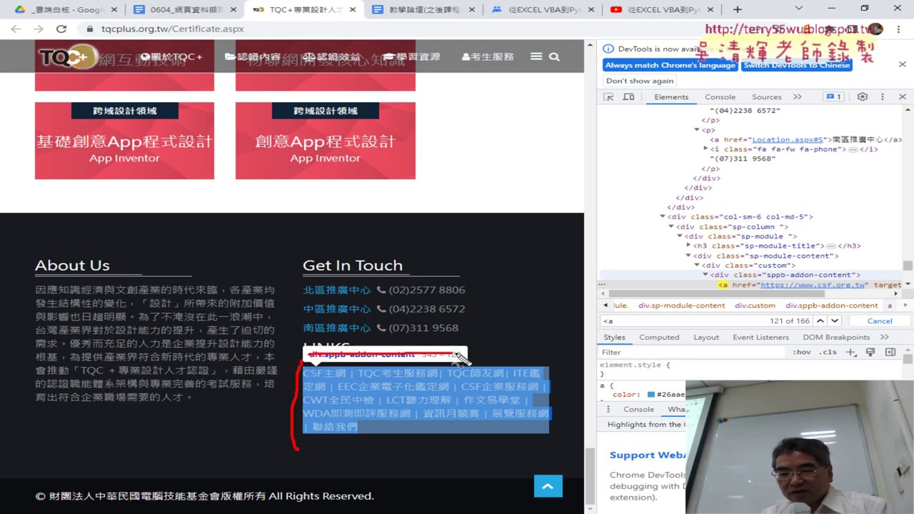
{"action": "left_click_drag", "start_coordinate": [299, 450], "coordinate": [571, 445]}
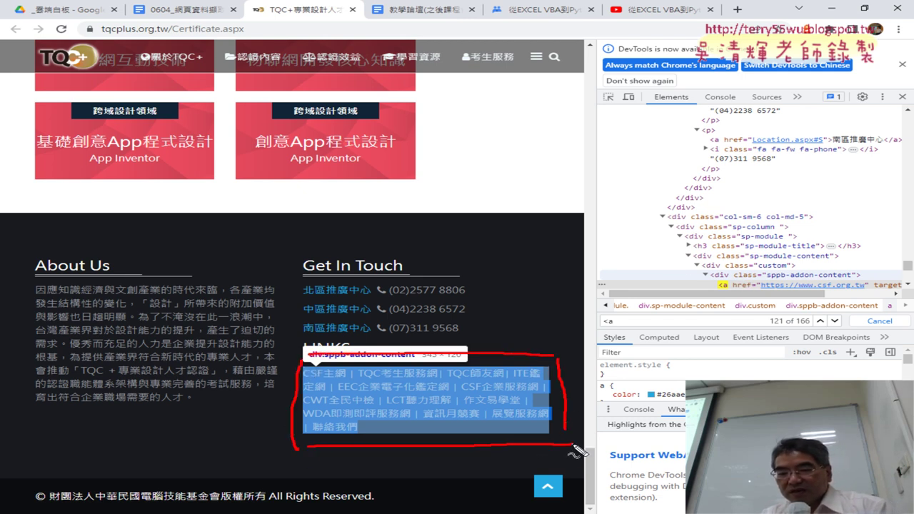
{"action": "mouse_move", "coordinate": [342, 290]}
{"action": "left_mouse_down"}
{"action": "mouse_move", "coordinate": [413, 350]}
{"action": "mouse_move", "coordinate": [437, 338]}
{"action": "left_mouse_up"}
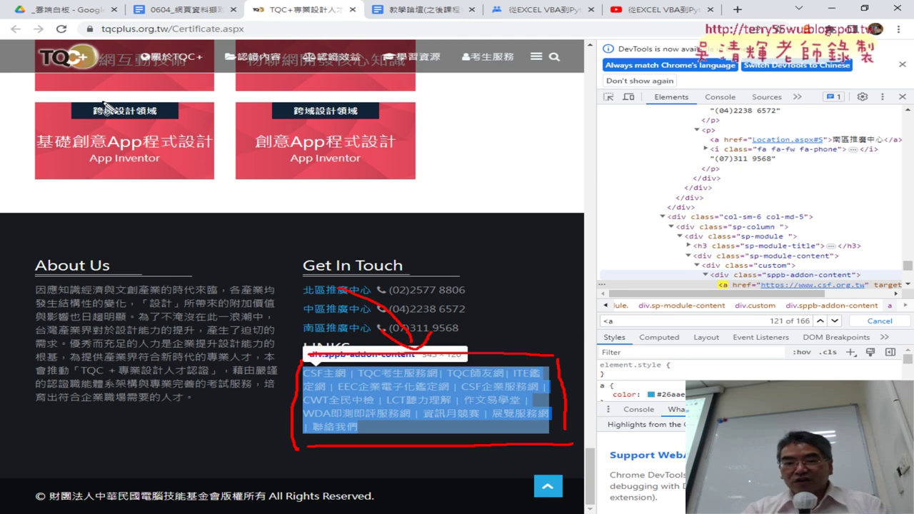
- Draw a red border around the left, top, right and bottom edges of the page
{"action": "left_click_drag", "start_coordinate": [4, 39], "coordinate": [24, 447]}
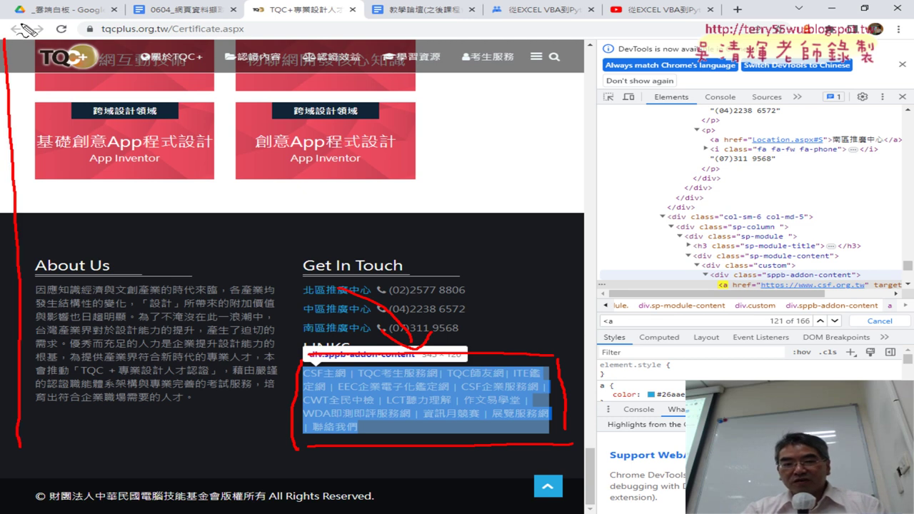
{"action": "left_click_drag", "start_coordinate": [32, 20], "coordinate": [692, 378]}
{"action": "left_click_drag", "start_coordinate": [687, 474], "coordinate": [16, 456]}
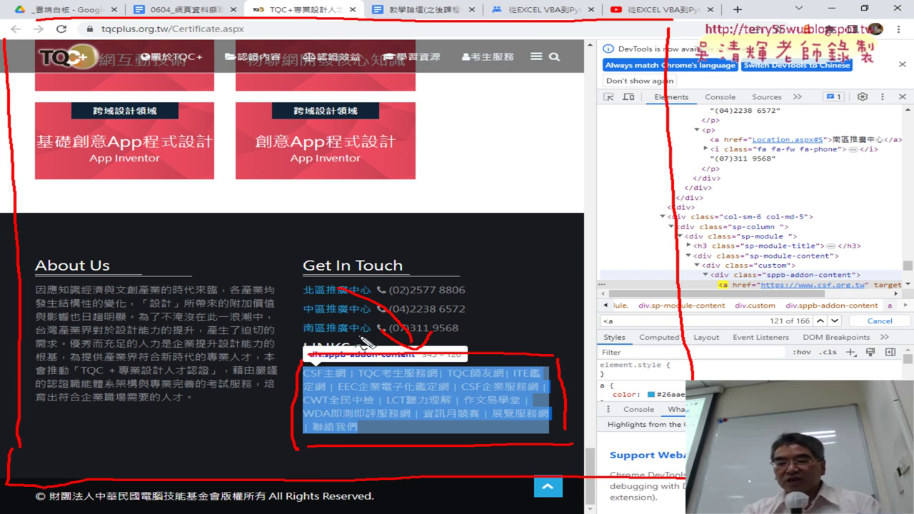
- Draw a red box around the LINKS section and mark the end of the About Us text
{"action": "left_click_drag", "start_coordinate": [298, 371], "coordinate": [293, 451]}
{"action": "mouse_move", "coordinate": [325, 359]}
{"action": "left_mouse_down"}
{"action": "mouse_move", "coordinate": [572, 367]}
{"action": "mouse_move", "coordinate": [575, 439]}
{"action": "mouse_move", "coordinate": [336, 448]}
{"action": "left_mouse_up"}
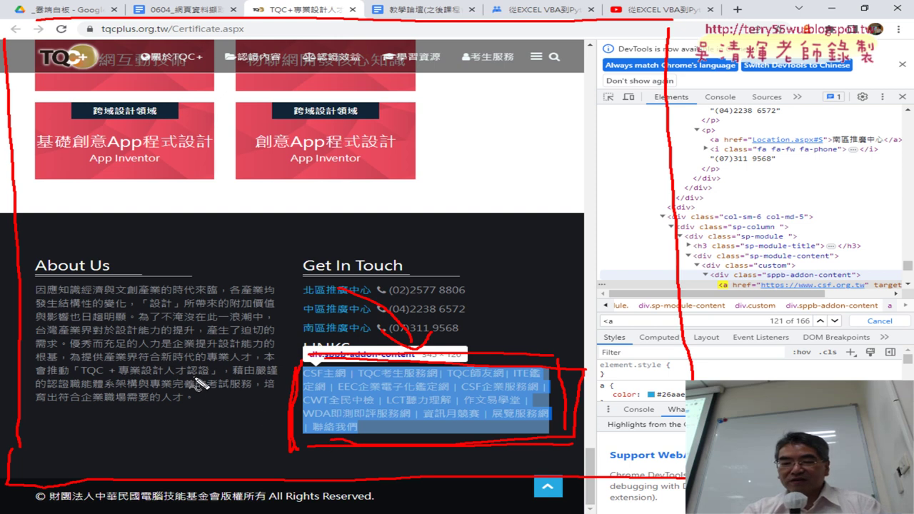
{"action": "mouse_move", "coordinate": [191, 377]}
{"action": "left_mouse_down"}
{"action": "mouse_move", "coordinate": [208, 400]}
{"action": "mouse_move", "coordinate": [239, 393]}
{"action": "left_mouse_up"}
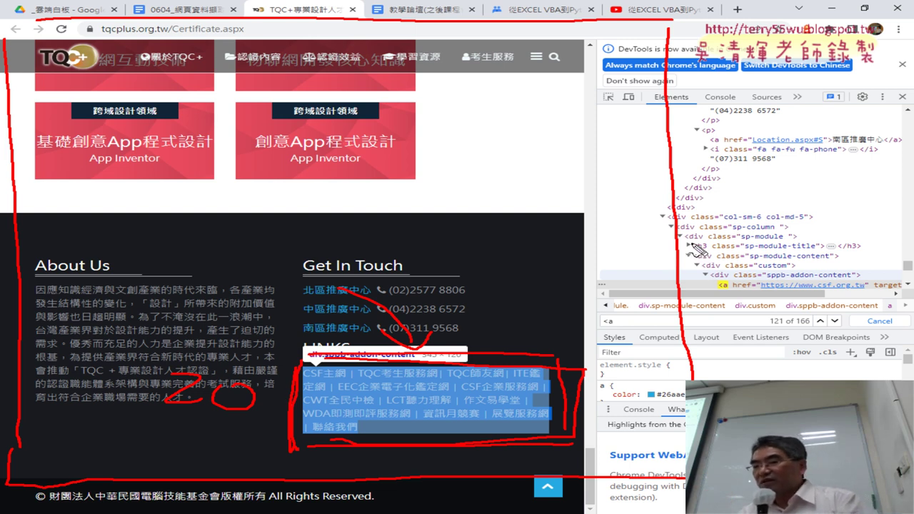
- Underline the <div class="sp-module"> line in Elements and circle the About Us paragraph in red
{"action": "left_click_drag", "start_coordinate": [685, 240], "coordinate": [711, 250]}
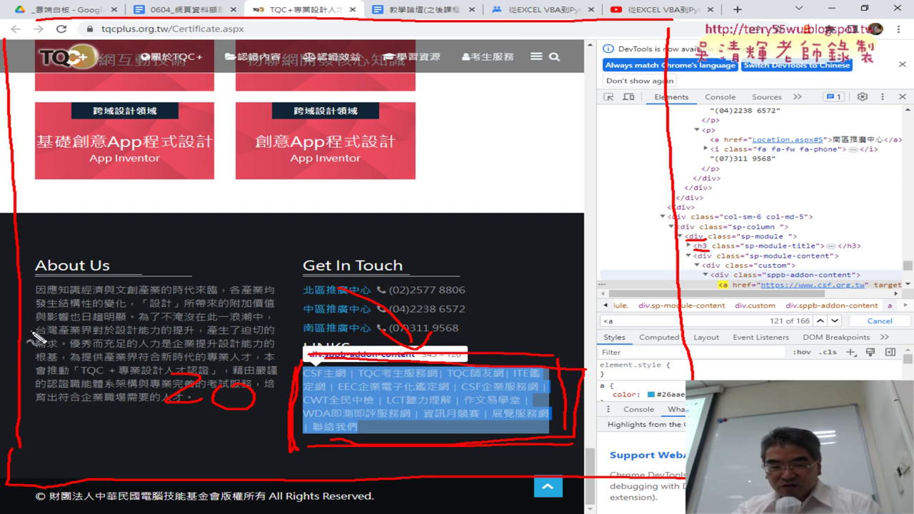
{"action": "left_click_drag", "start_coordinate": [272, 400], "coordinate": [39, 343]}
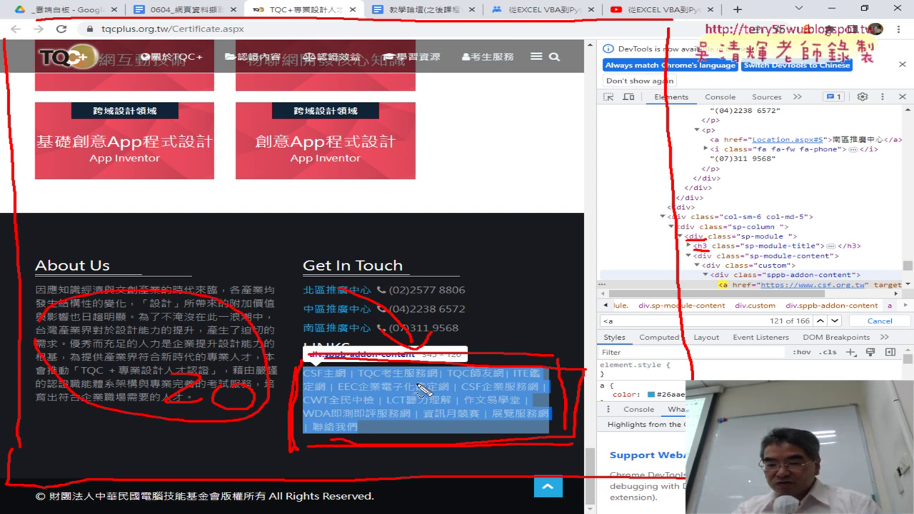